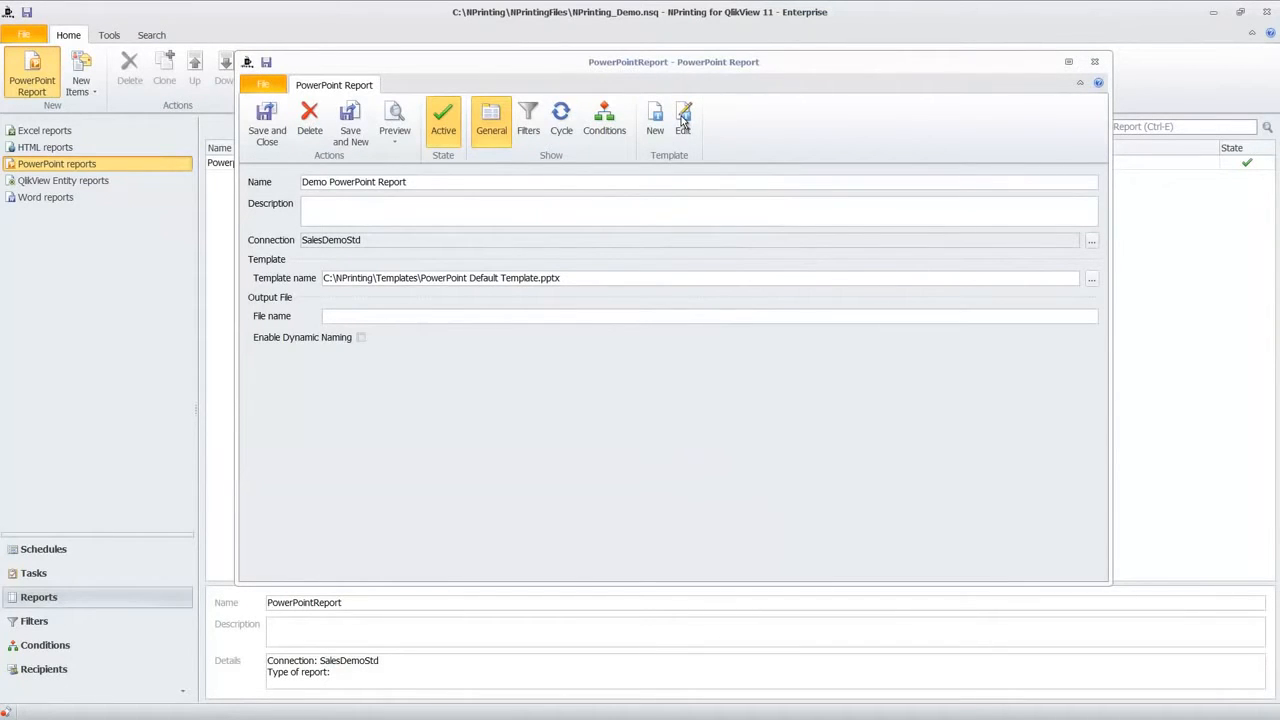
# Open the PowerPoint report template for editing and add CH187 Sales over time and CH212 Over Time as image objects.
pyautogui.click(683, 118)
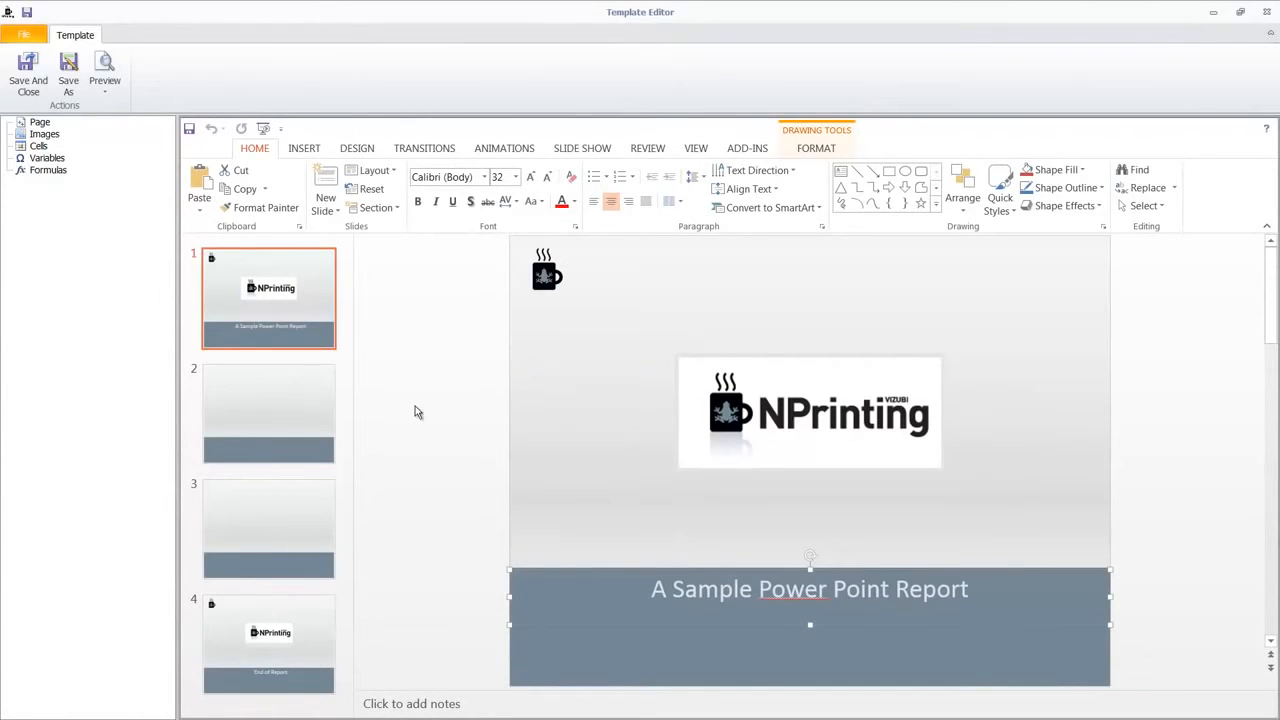
pyautogui.rightClick(40, 136)
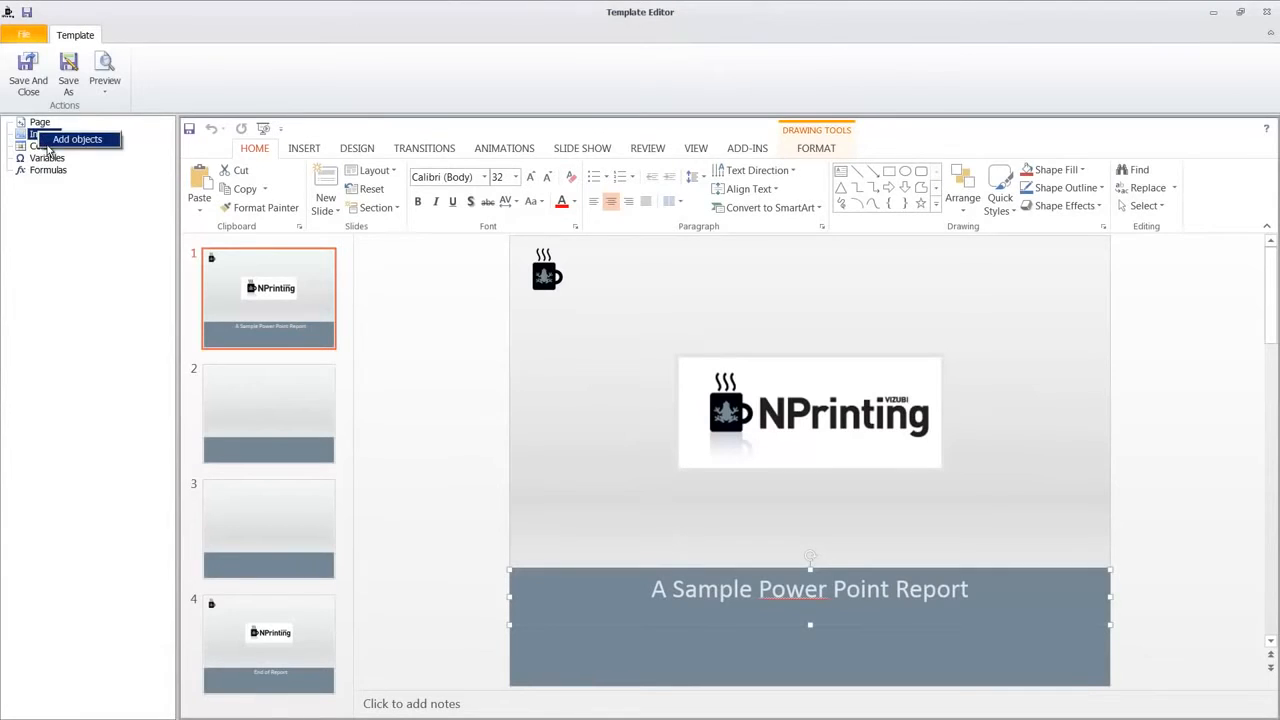
pyautogui.click(62, 140)
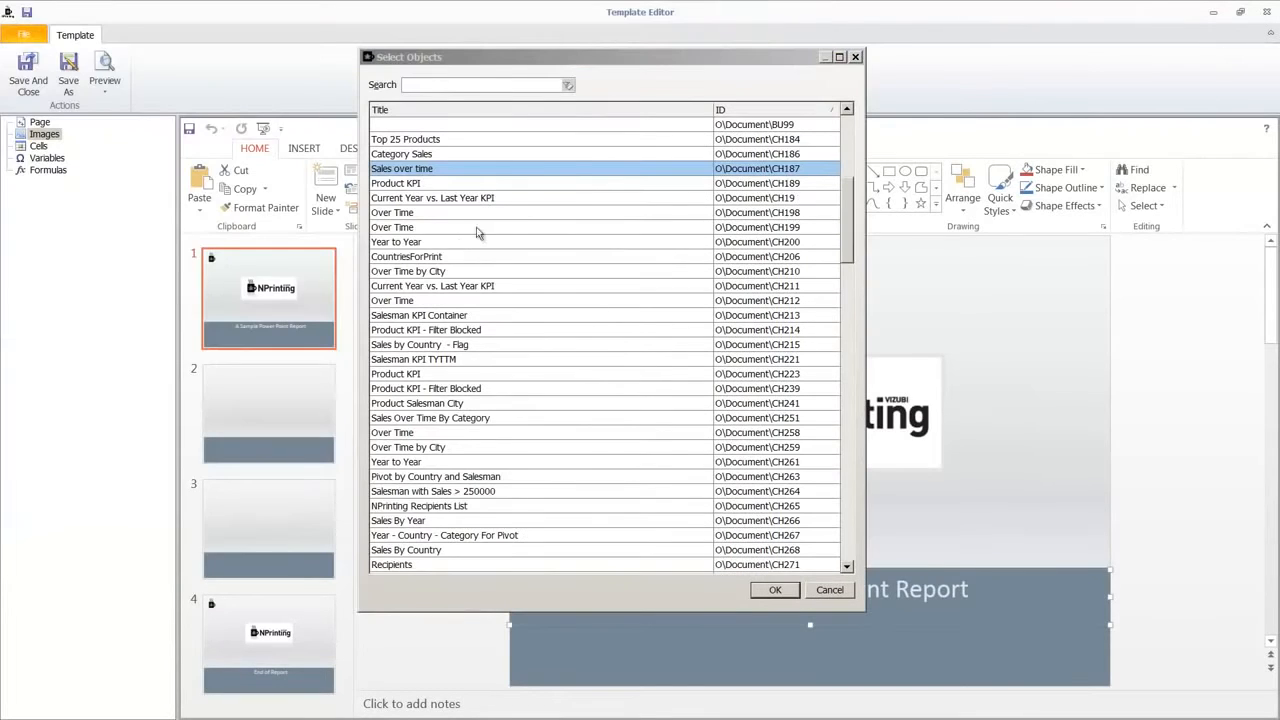
pyautogui.click(549, 167)
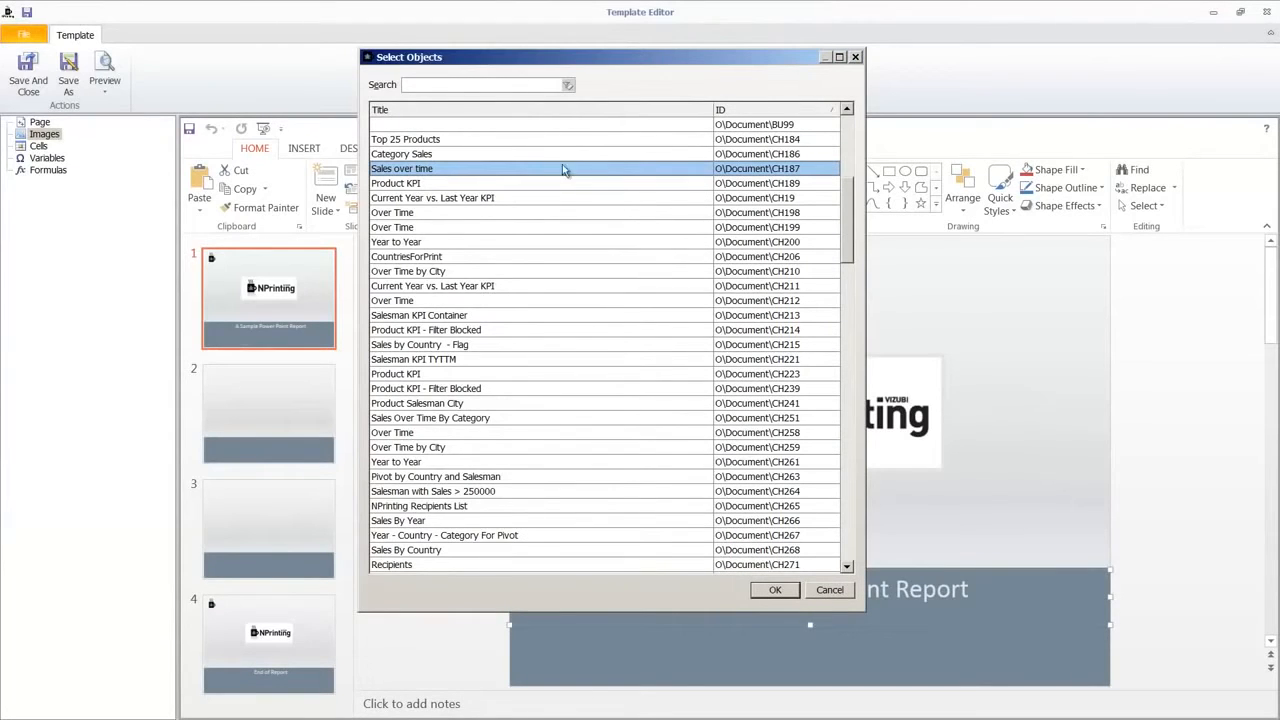
pyautogui.keyDown('ctrl'); pyautogui.click(772, 302); pyautogui.keyUp('ctrl')
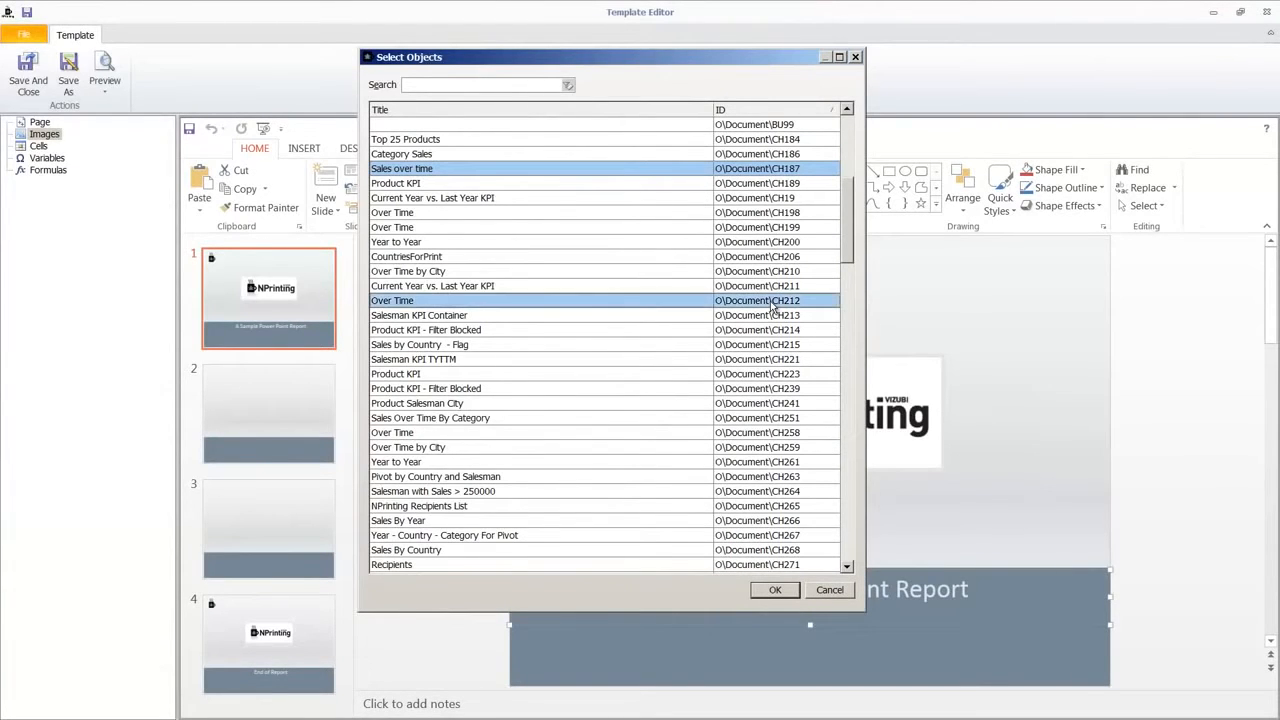
pyautogui.click(775, 590)
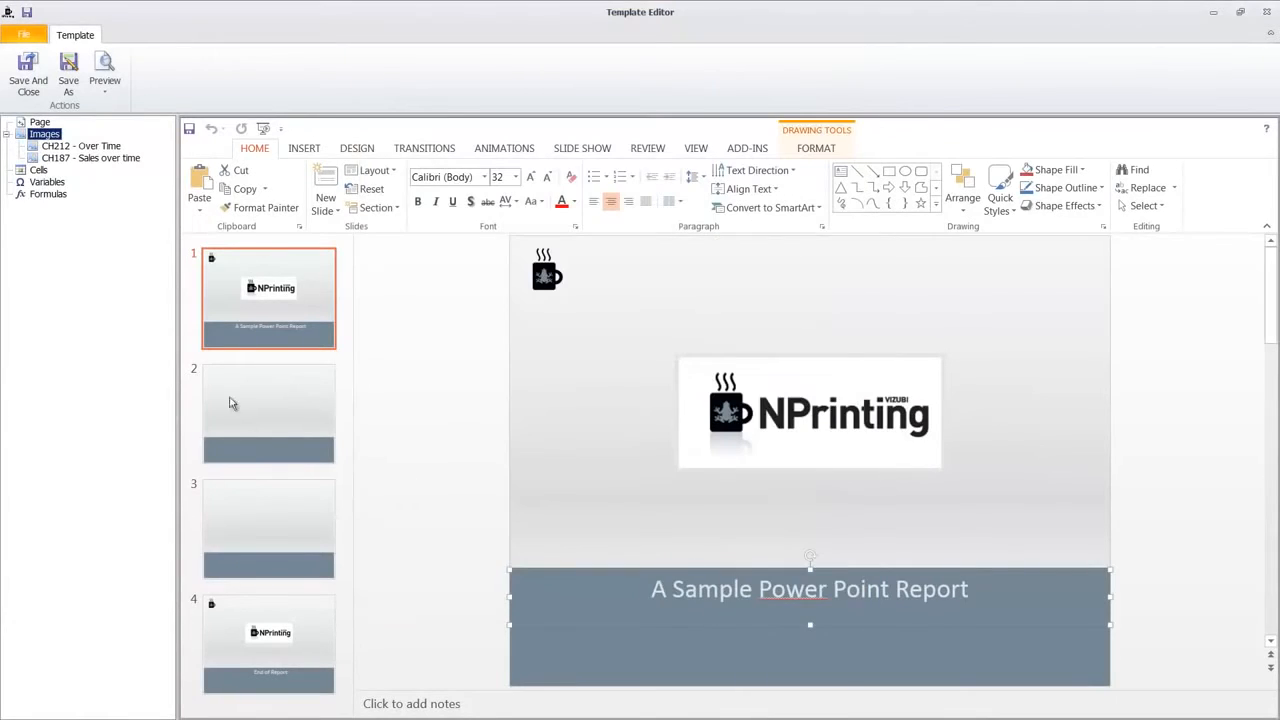
# Place the CH212 - Over Time chart image on slide 2 and shrink it to fit within the grey area above the band.
pyautogui.click(69, 147)
pyautogui.moveTo(69, 147); pyautogui.dragTo(267, 422)
pyautogui.click(267, 418)
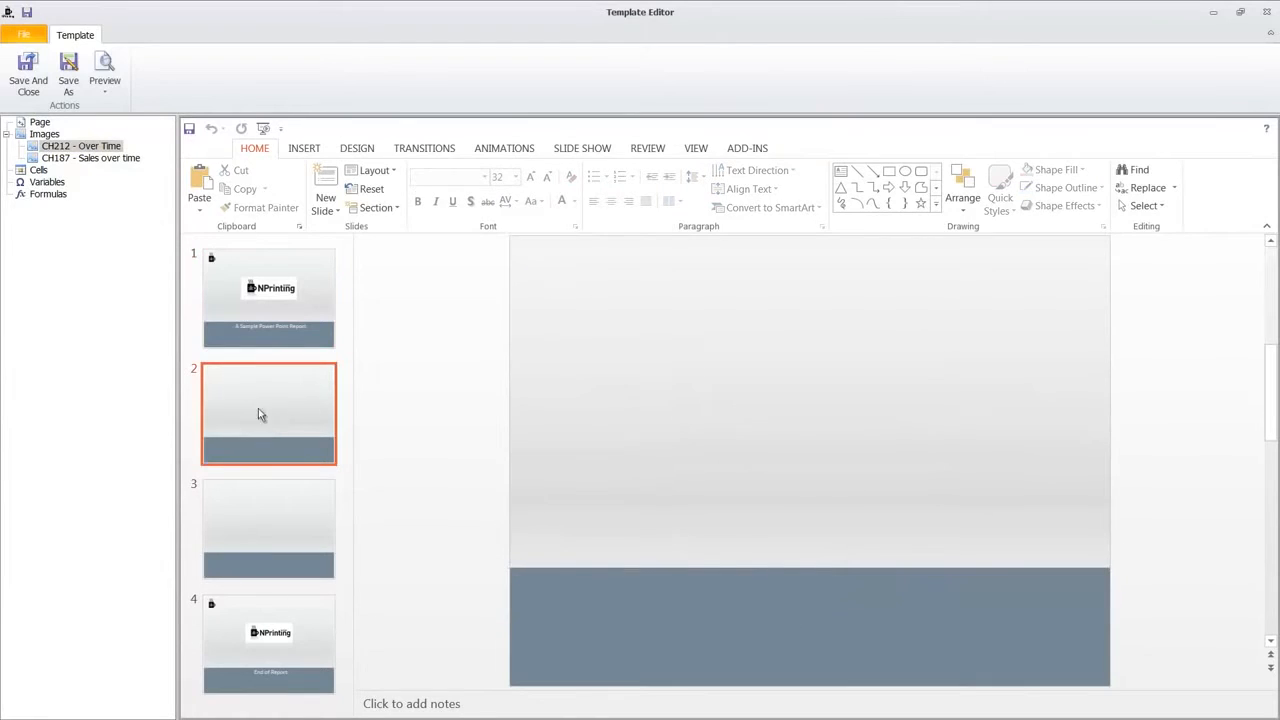
pyautogui.moveTo(55, 150); pyautogui.dragTo(545, 318)
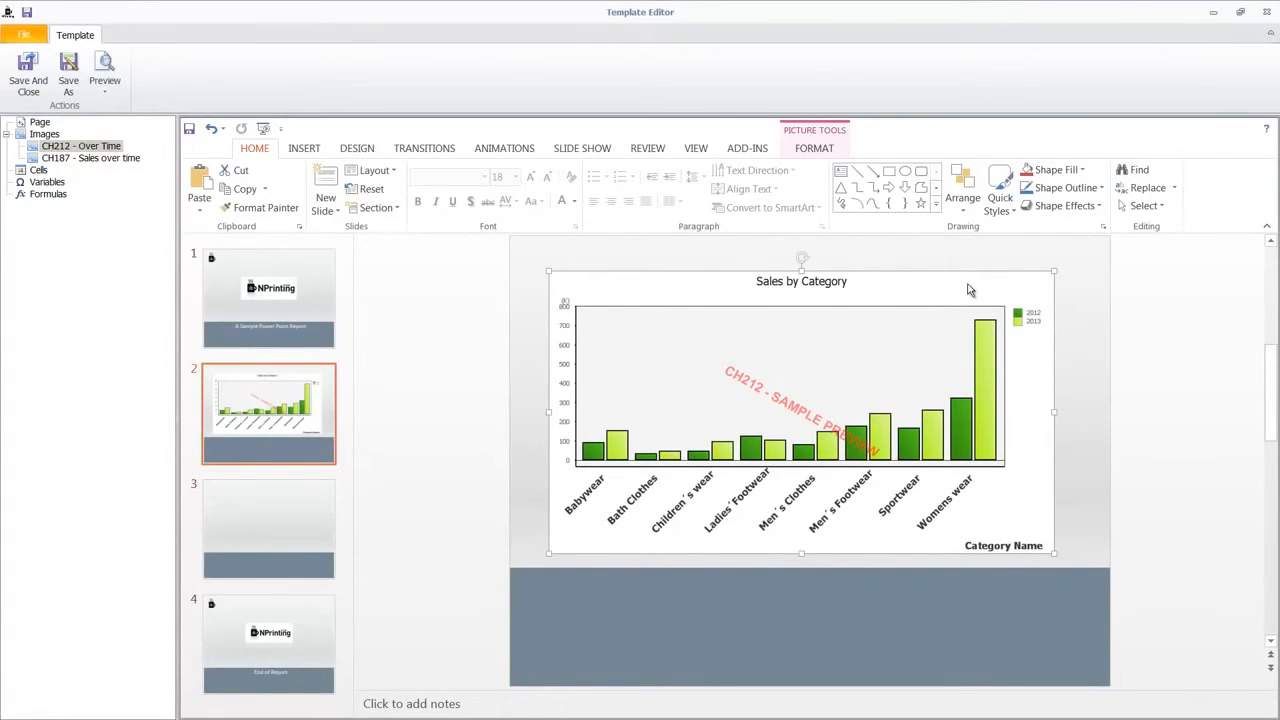
pyautogui.moveTo(549, 552); pyautogui.dragTo(608, 520)
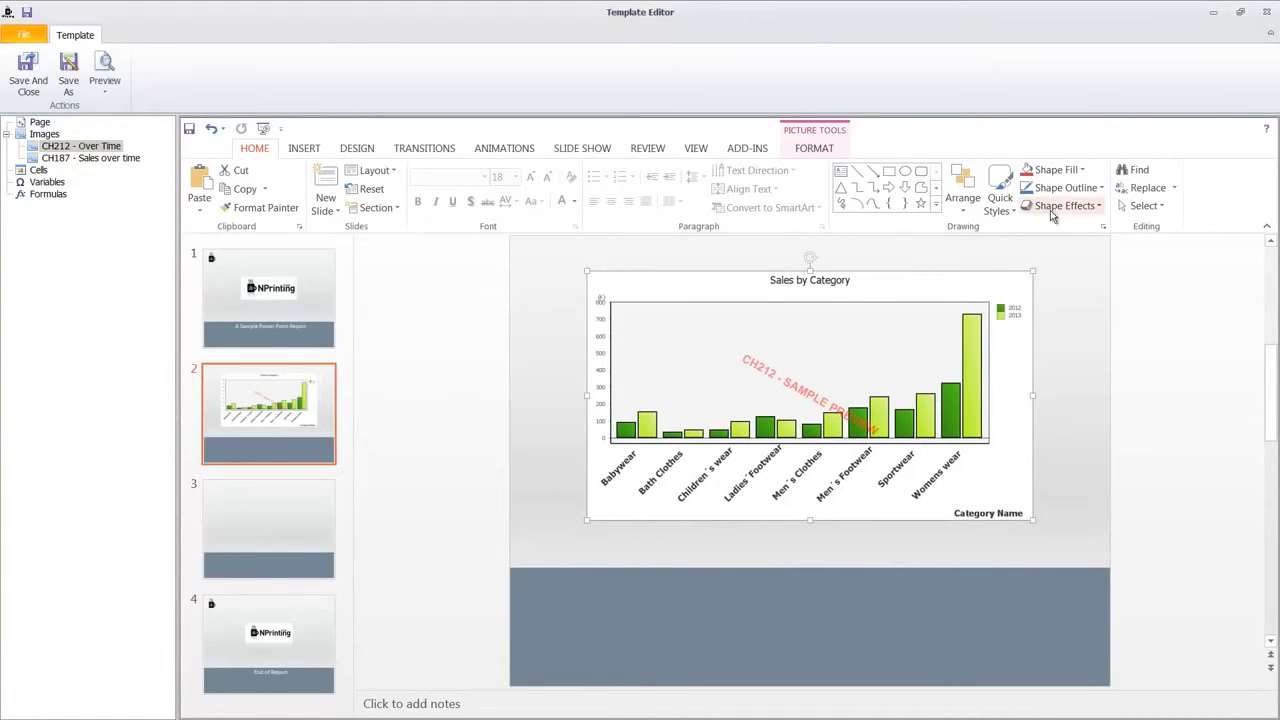
# Give the chart image on slide 2 an outline with a weight of 2¼ pt.
pyautogui.click(1074, 190)
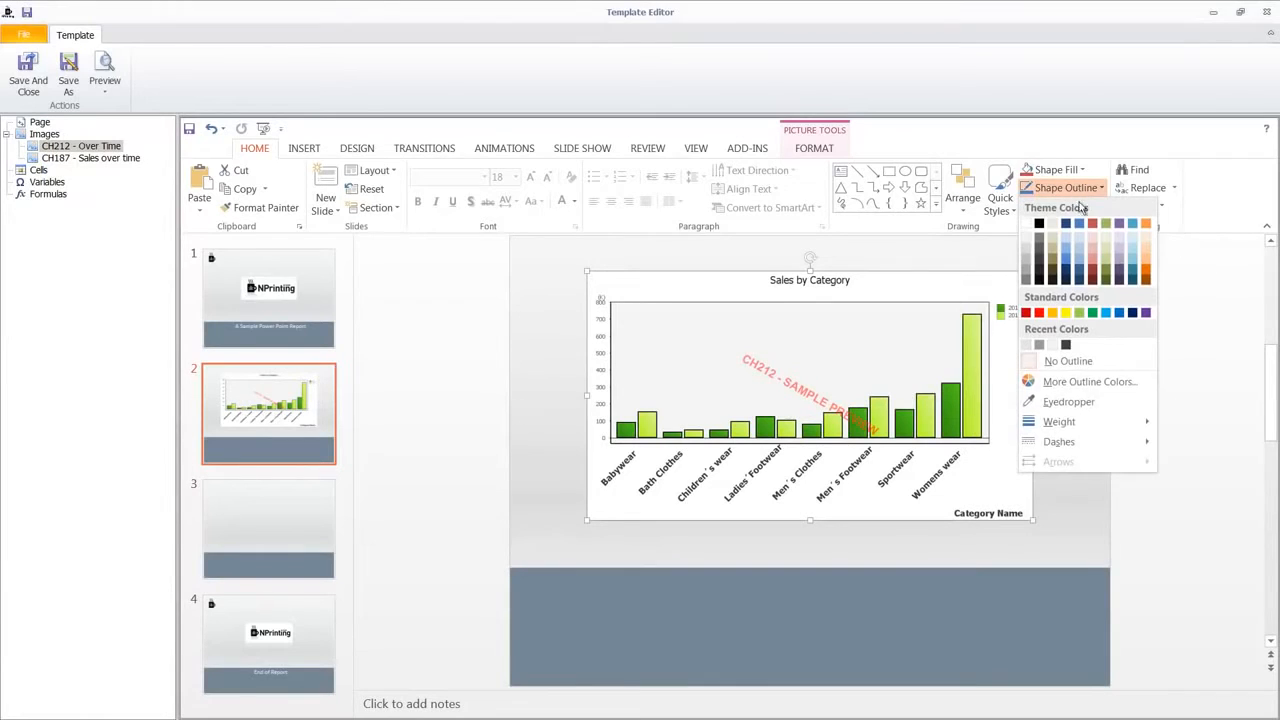
pyautogui.moveTo(1083, 423)
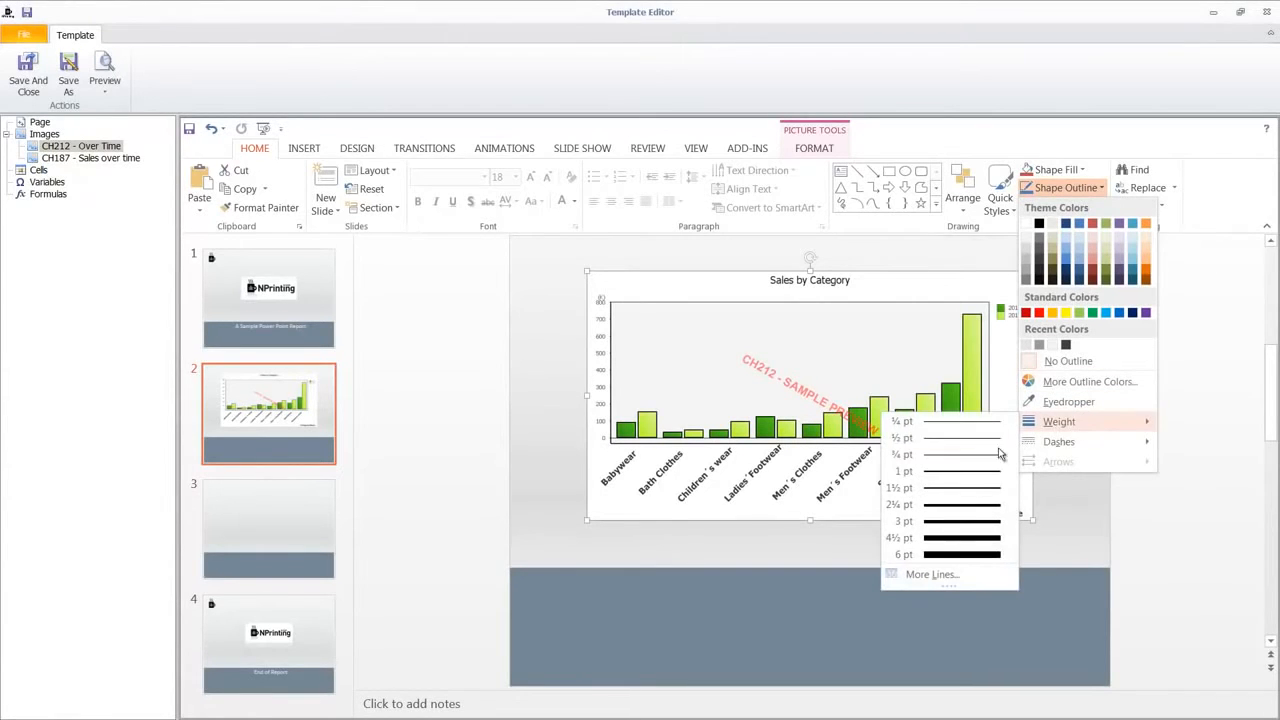
pyautogui.click(965, 508)
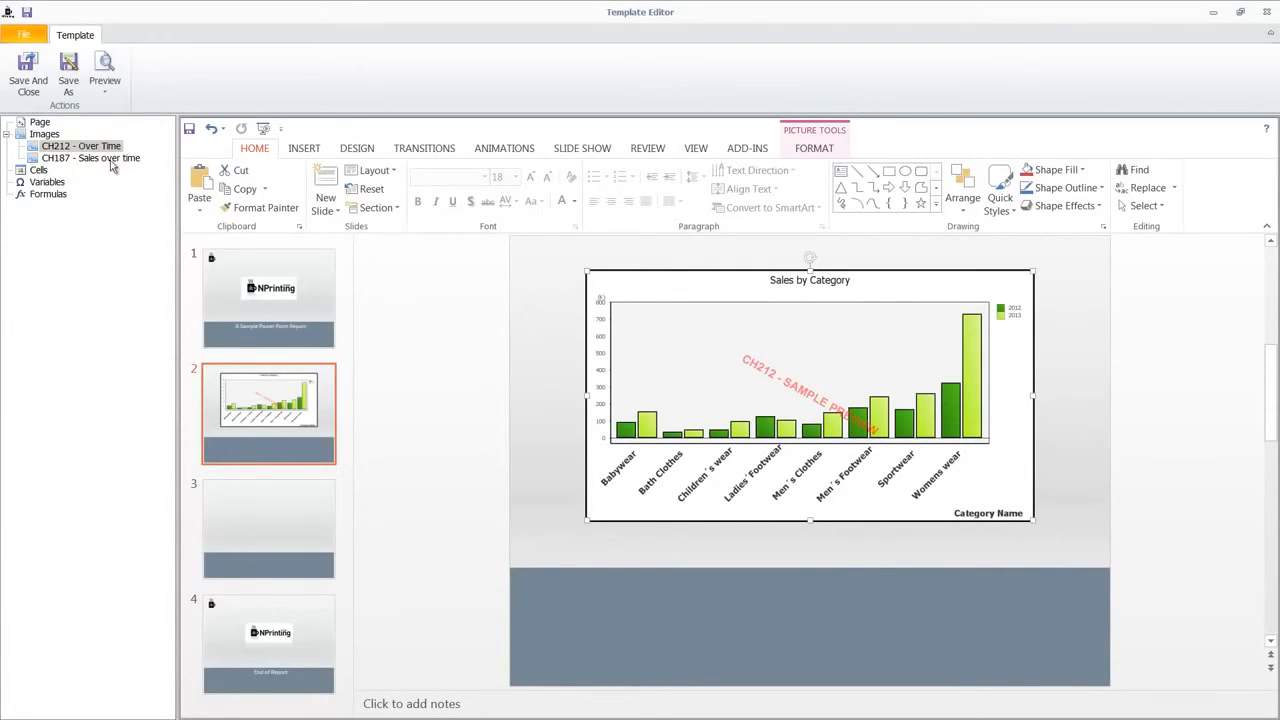
# Add a page based on the Country field to the current slide.
pyautogui.click(58, 126)
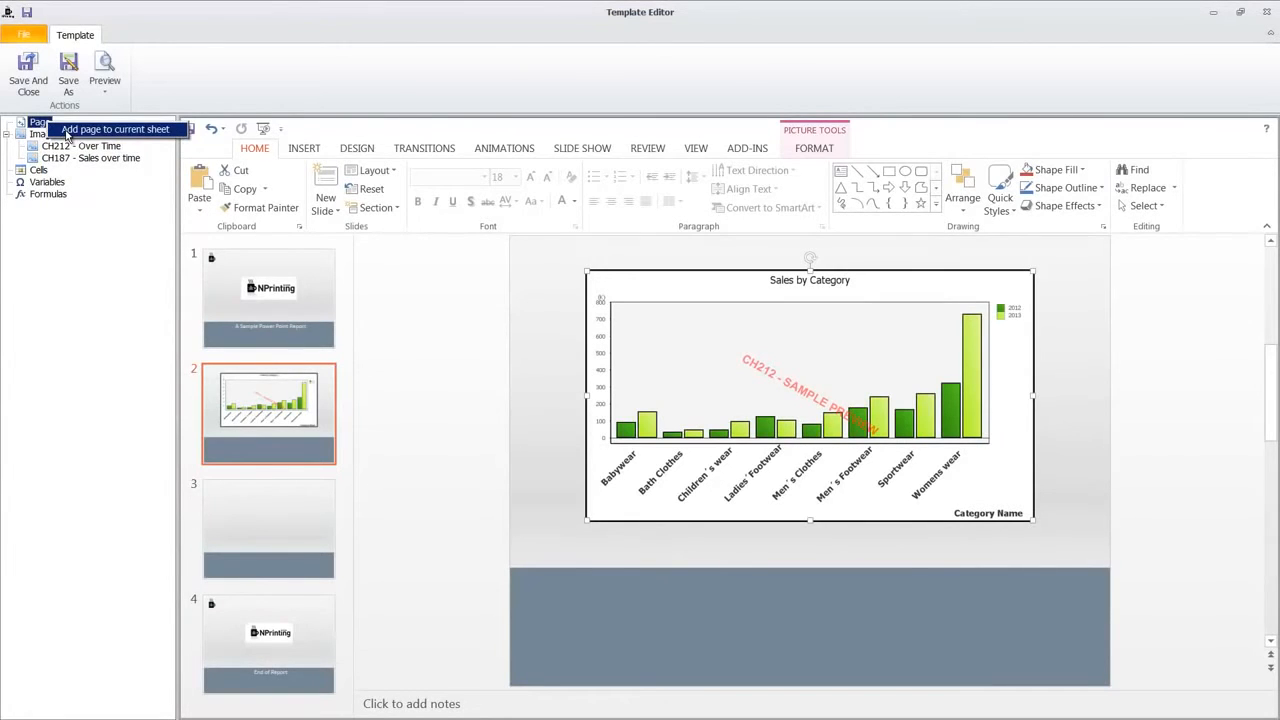
pyautogui.click(66, 130)
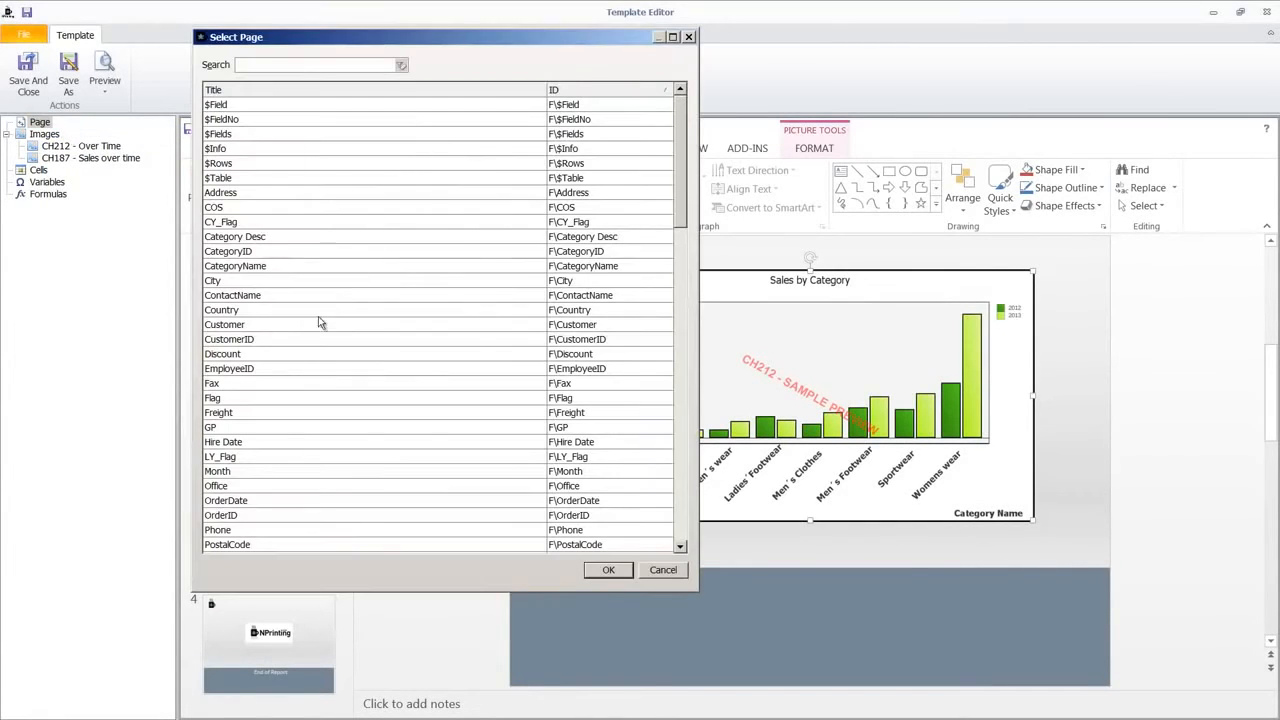
pyautogui.click(302, 310)
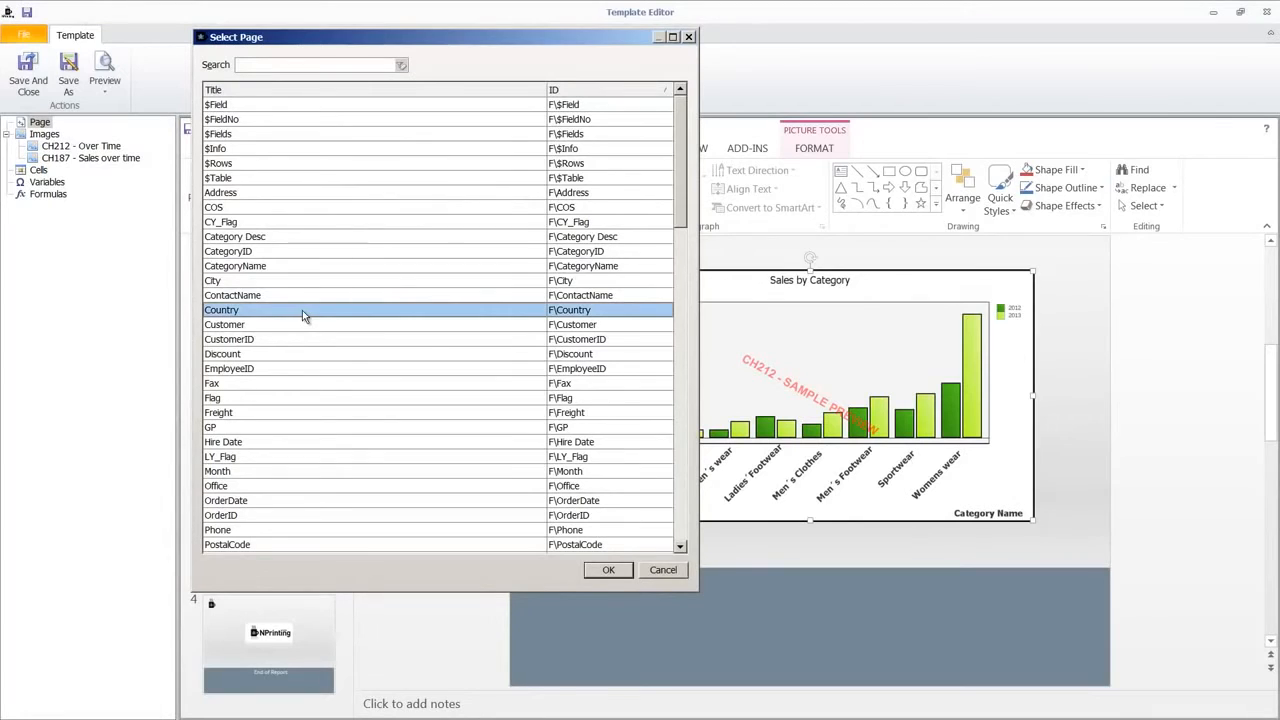
pyautogui.click(603, 571)
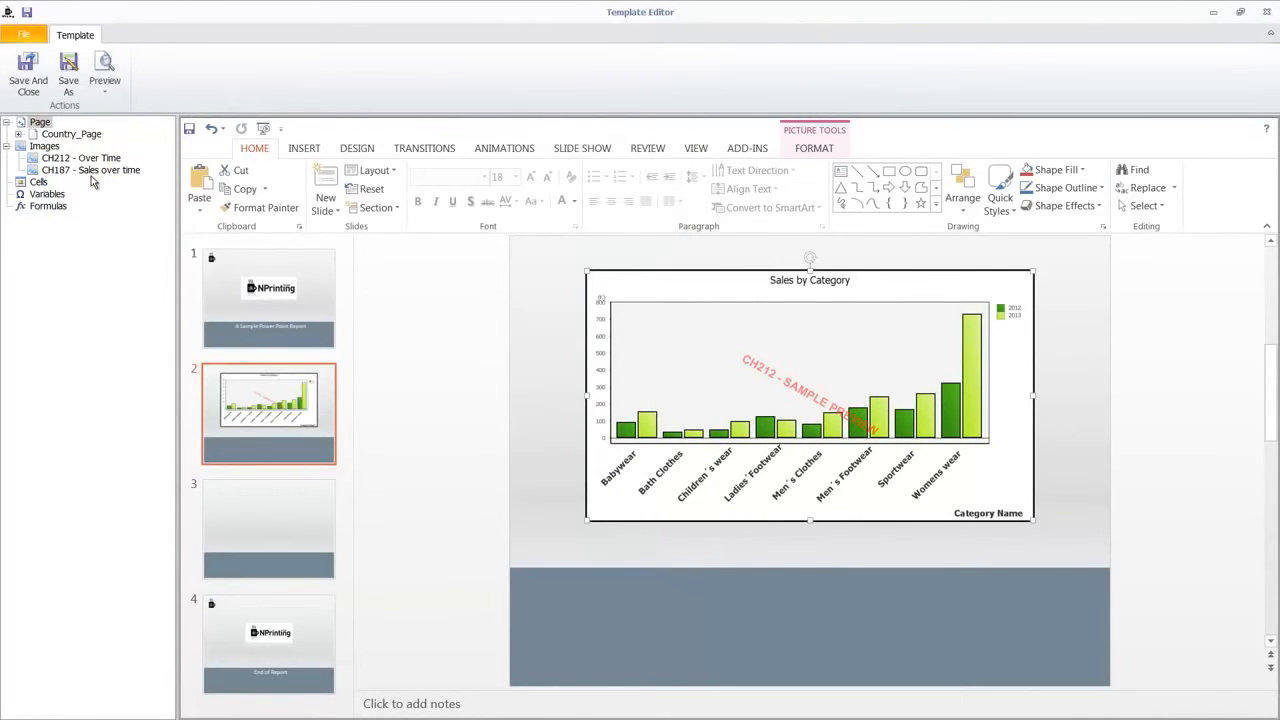
# Place the Country page field in the band below the chart, prefix it with "Sales In:" and centre the text box.
pyautogui.click(17, 134)
pyautogui.moveTo(70, 146); pyautogui.dragTo(775, 605)
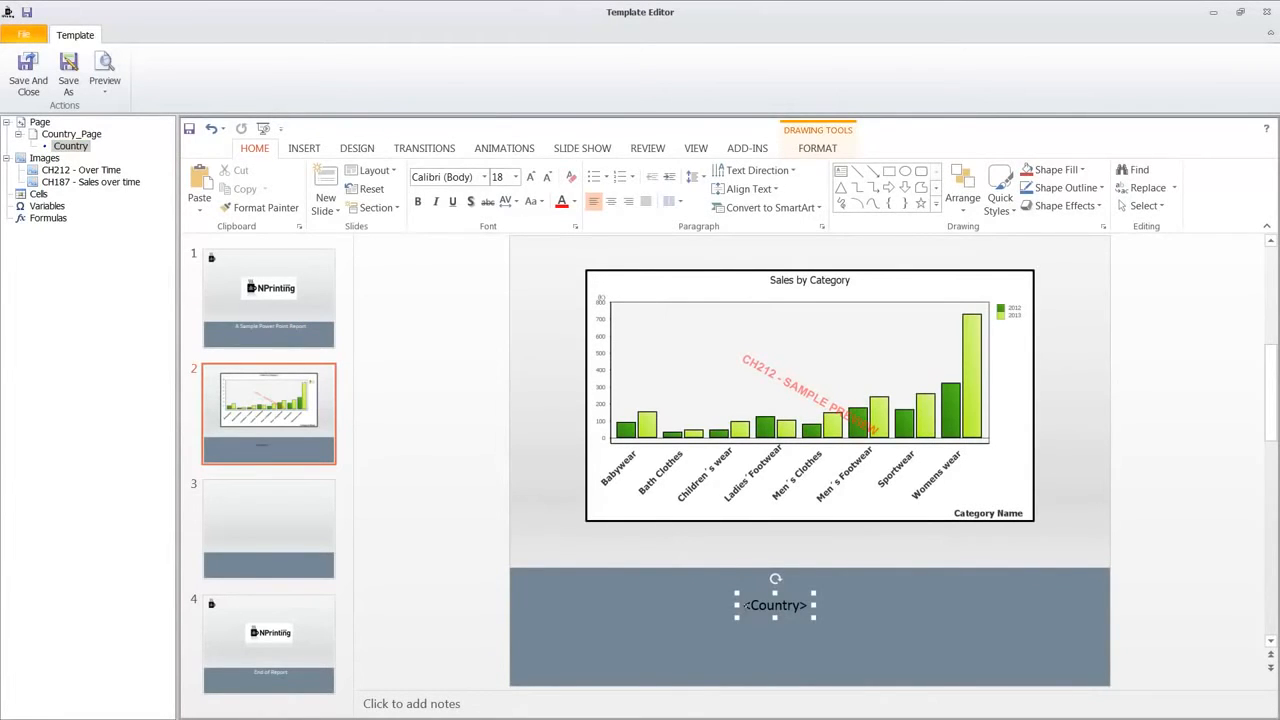
pyautogui.click(743, 606)
pyautogui.write('Sales In:')
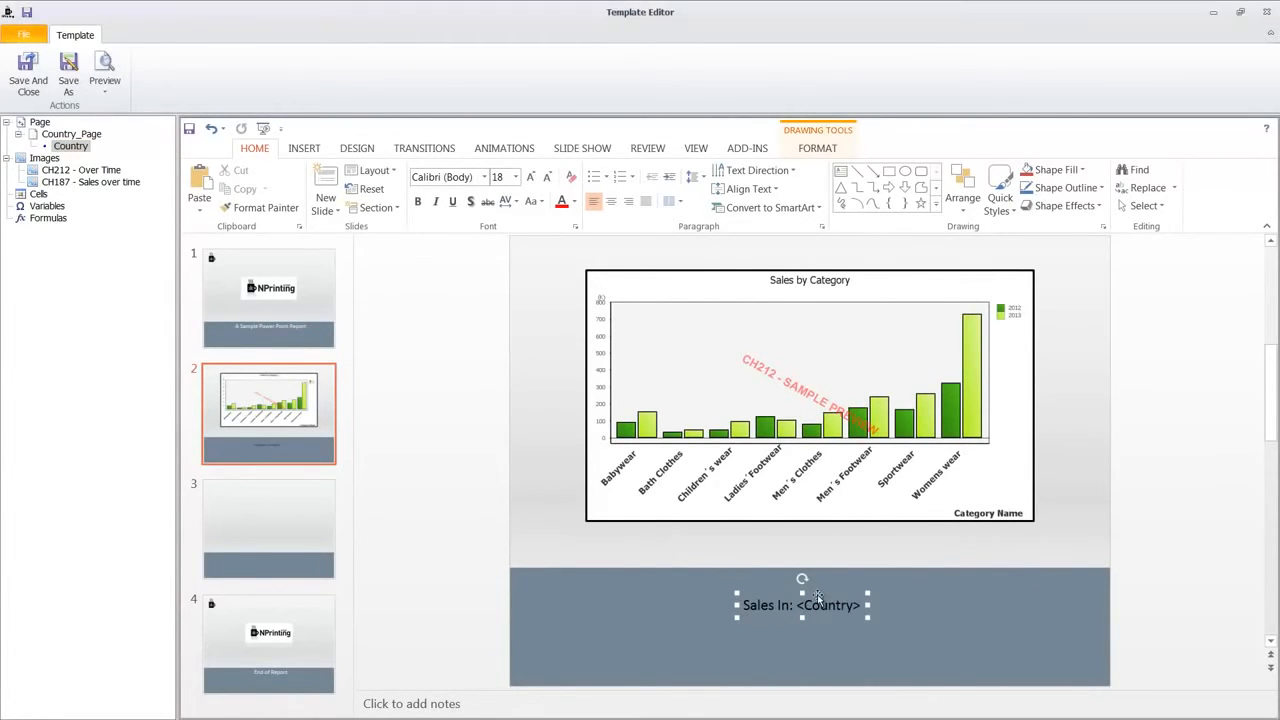
pyautogui.moveTo(818, 596); pyautogui.dragTo(823, 596)
# Apply the blue-filled quick style with a white outline to the "Sales In: <Country>" text box.
pyautogui.click(1001, 210)
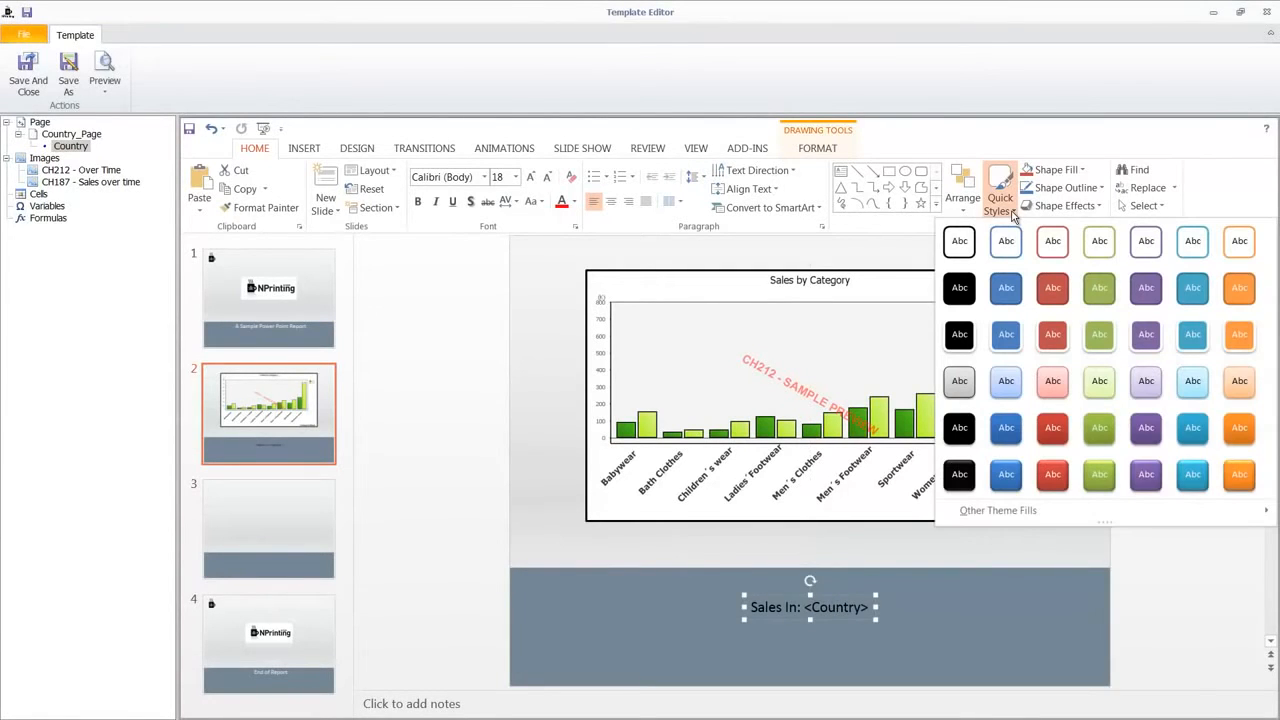
pyautogui.click(1005, 334)
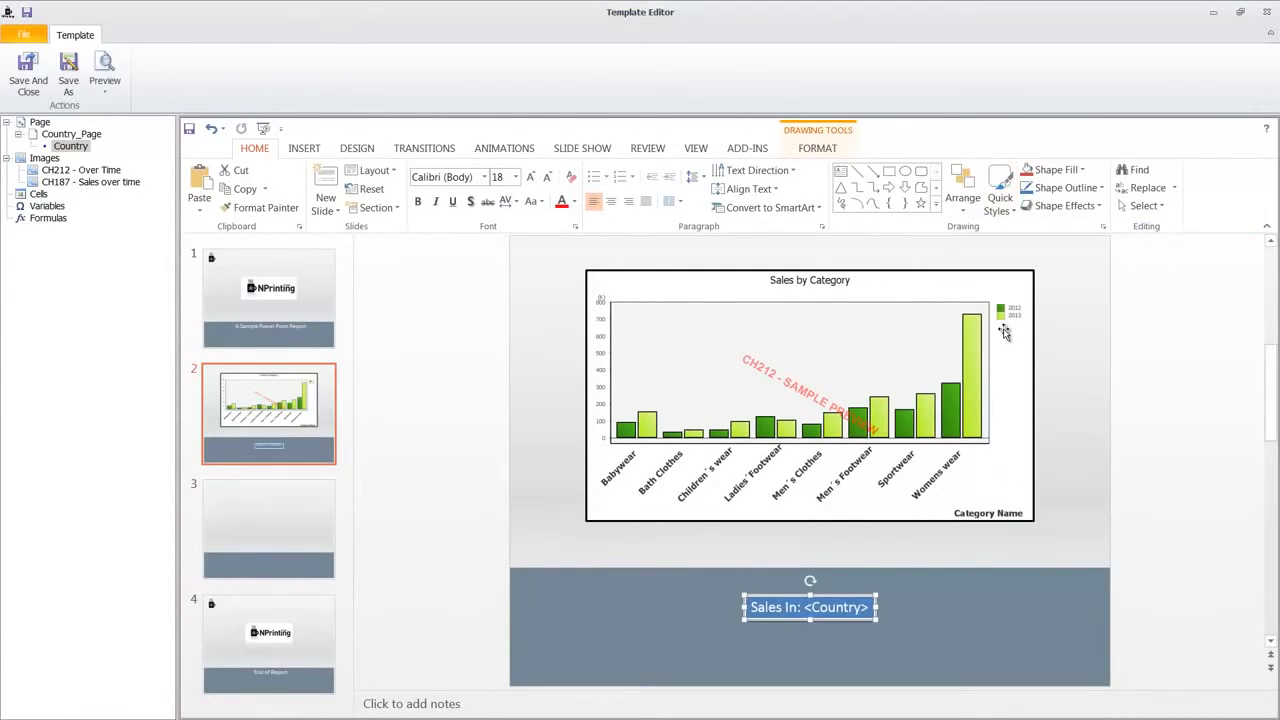
pyautogui.click(1059, 317)
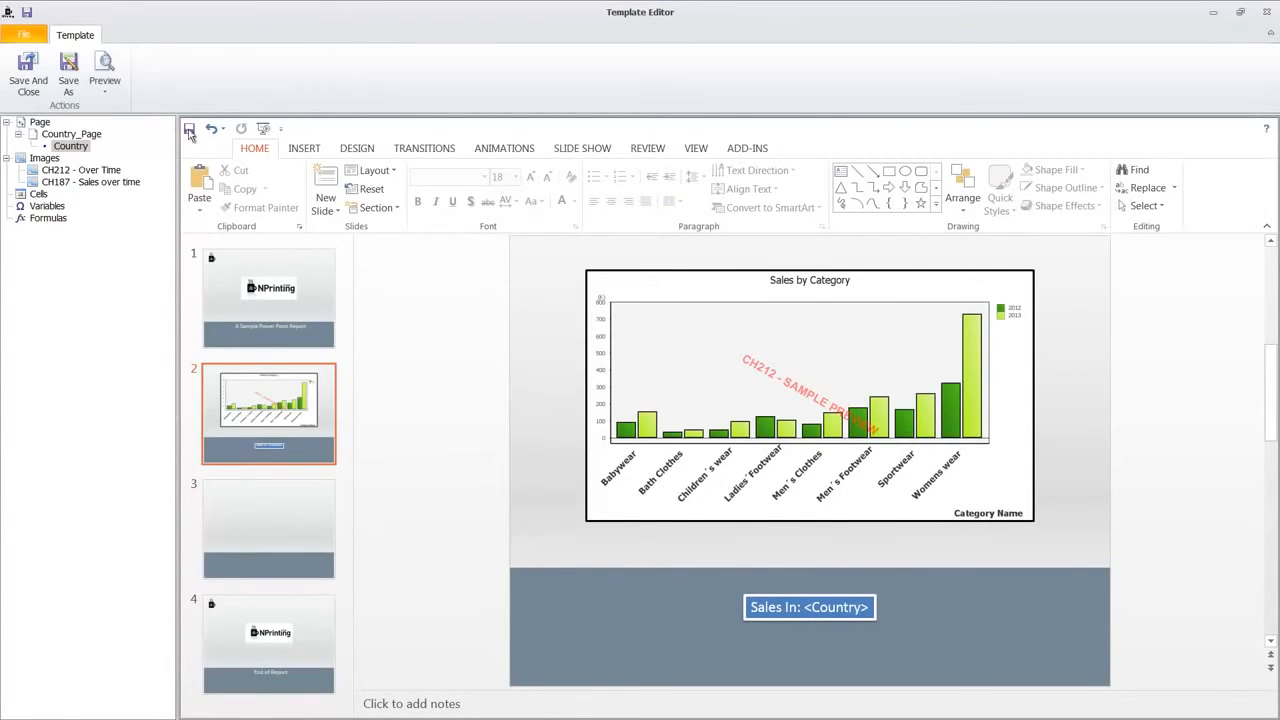
# Preview the report to check its country slides 2 and 3, and save and close the template.
pyautogui.click(100, 68)
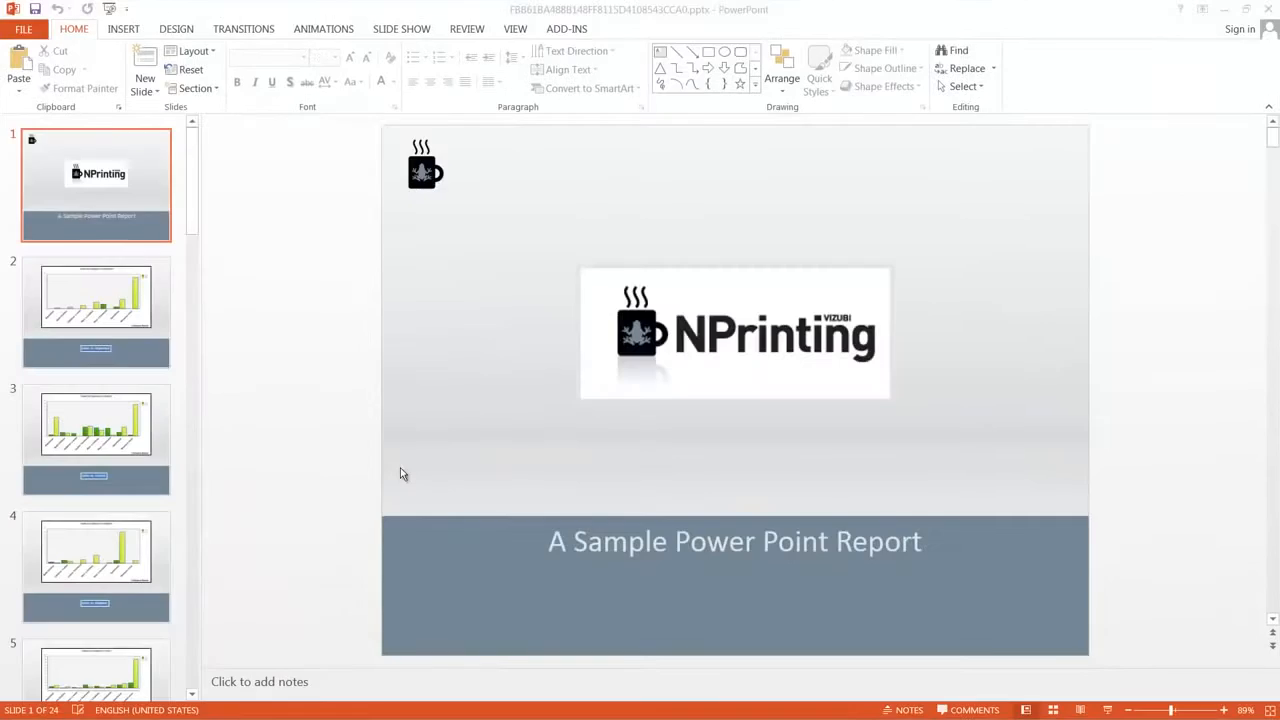
pyautogui.click(135, 326)
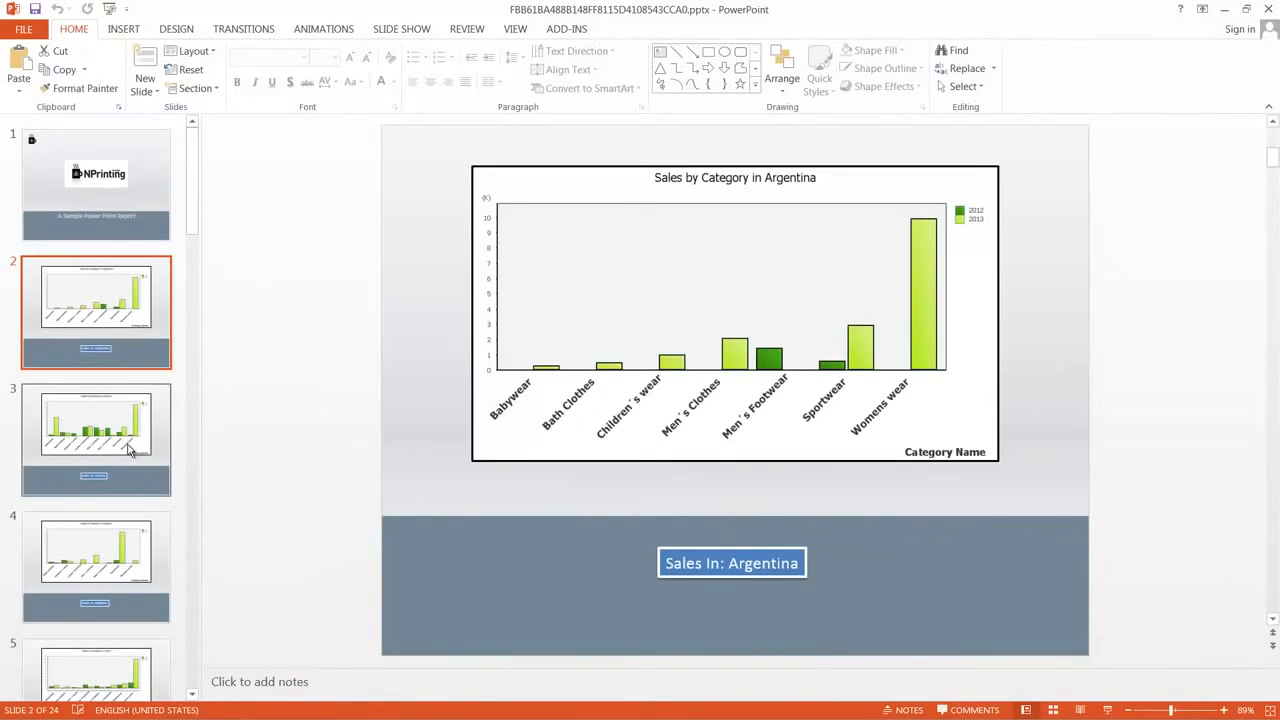
pyautogui.click(131, 446)
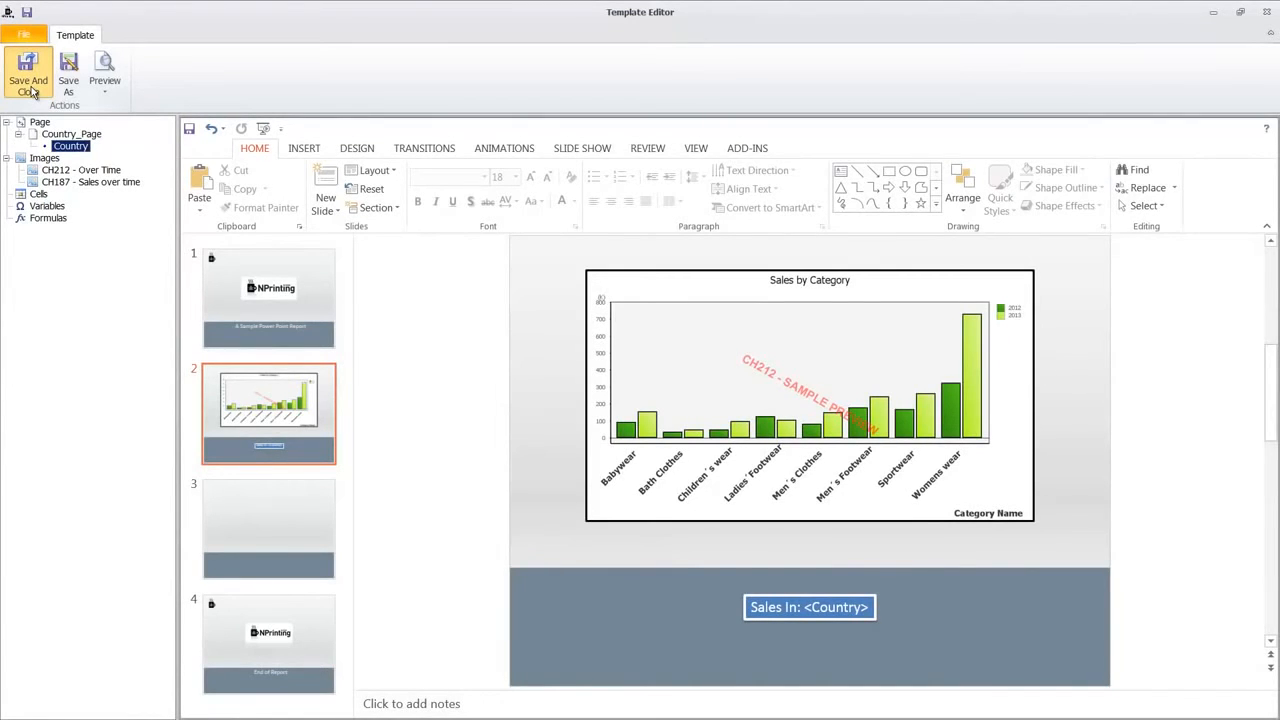
pyautogui.click(32, 88)
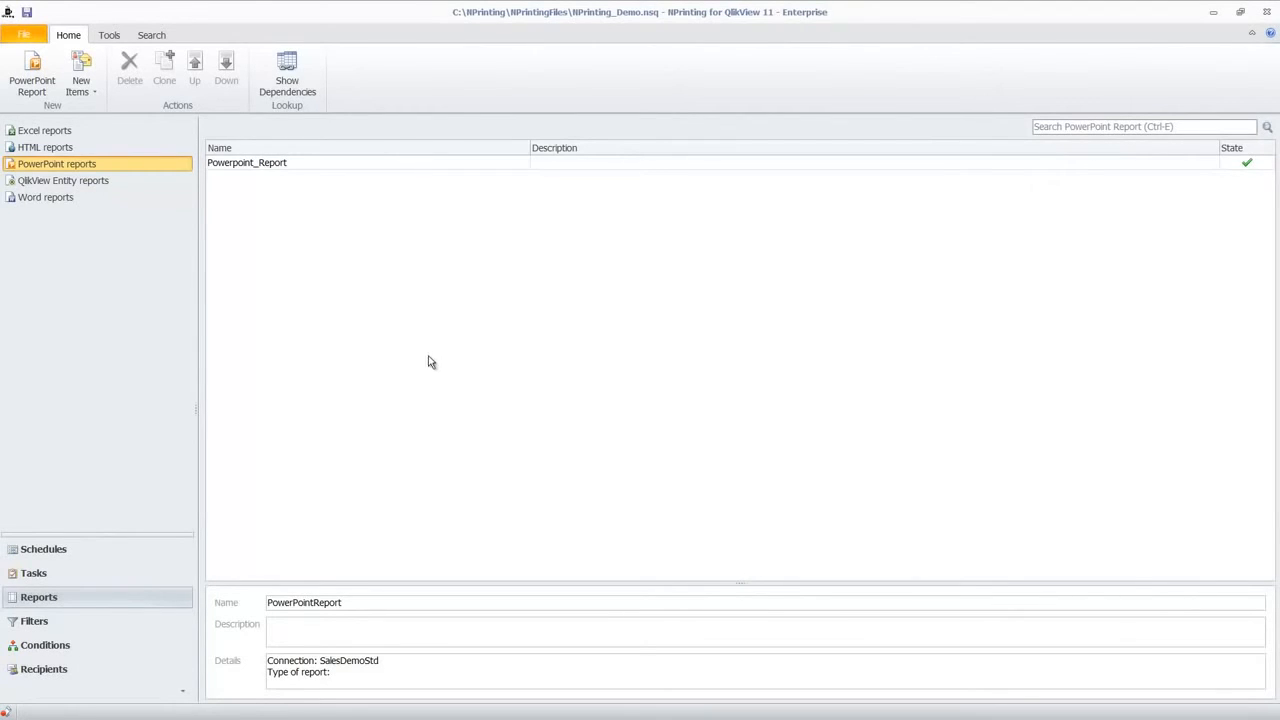
# Open the Reports In Multiple Formats report task and show its list of reports.
pyautogui.click(82, 573)
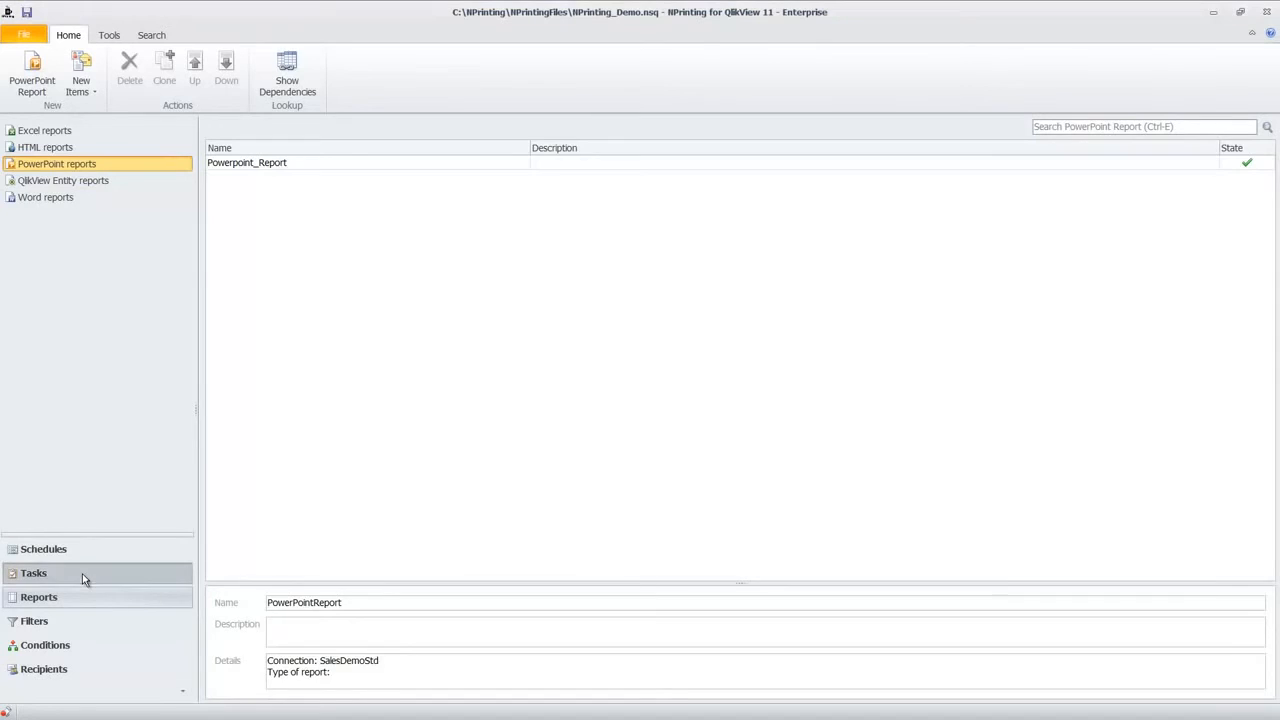
pyautogui.doubleClick(242, 167)
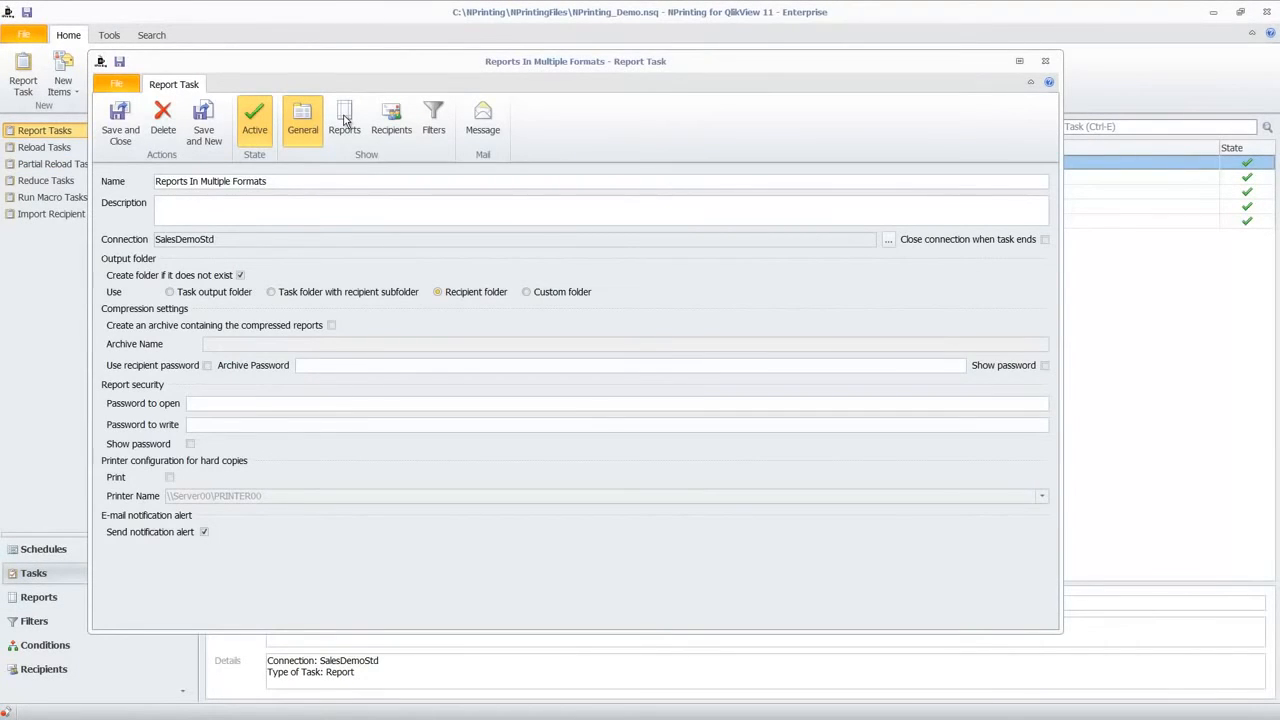
pyautogui.click(344, 118)
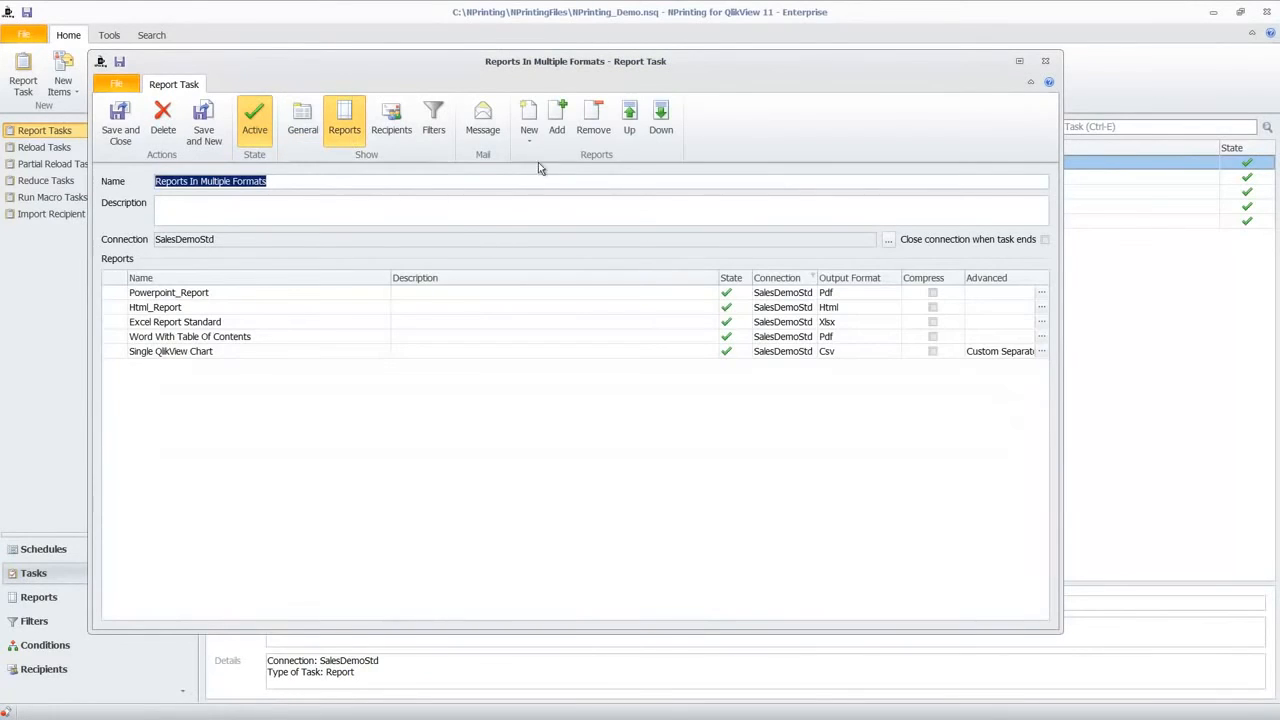
pyautogui.click(556, 128)
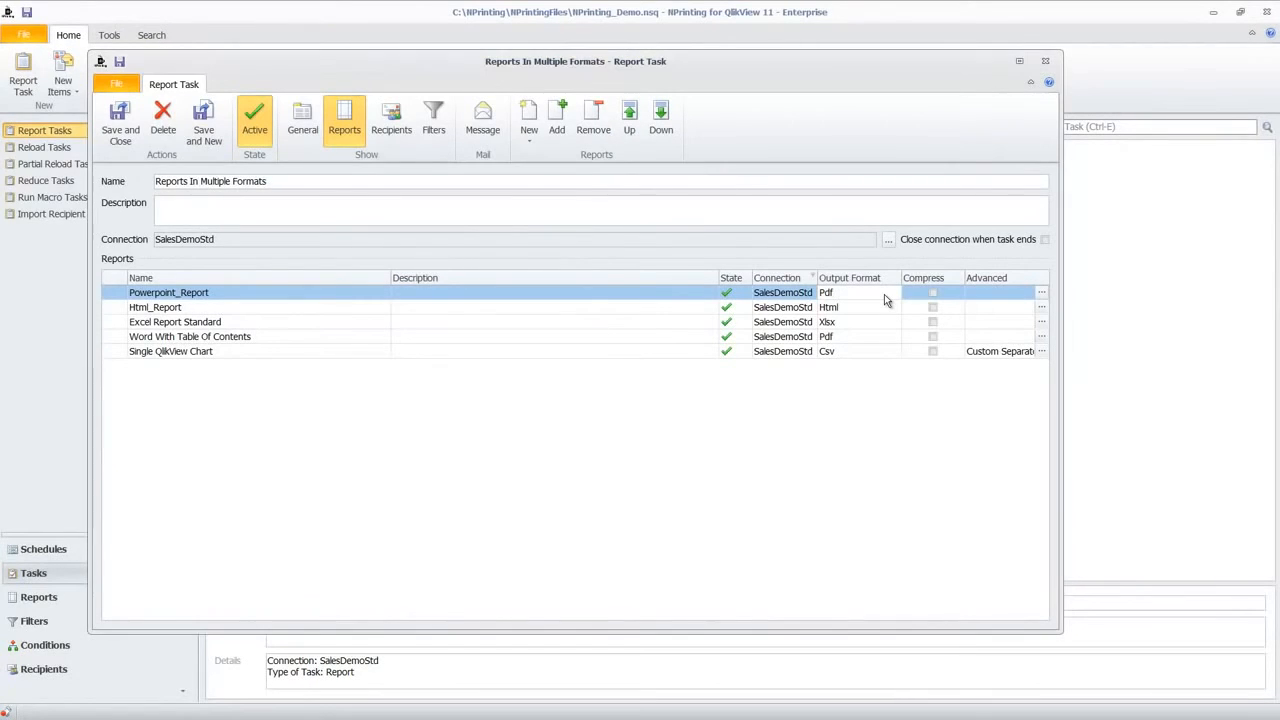
# Examine the output formats offered for the PowerPoint, Excel, Word and single QlikView chart reports in the task.
pyautogui.click(884, 294)
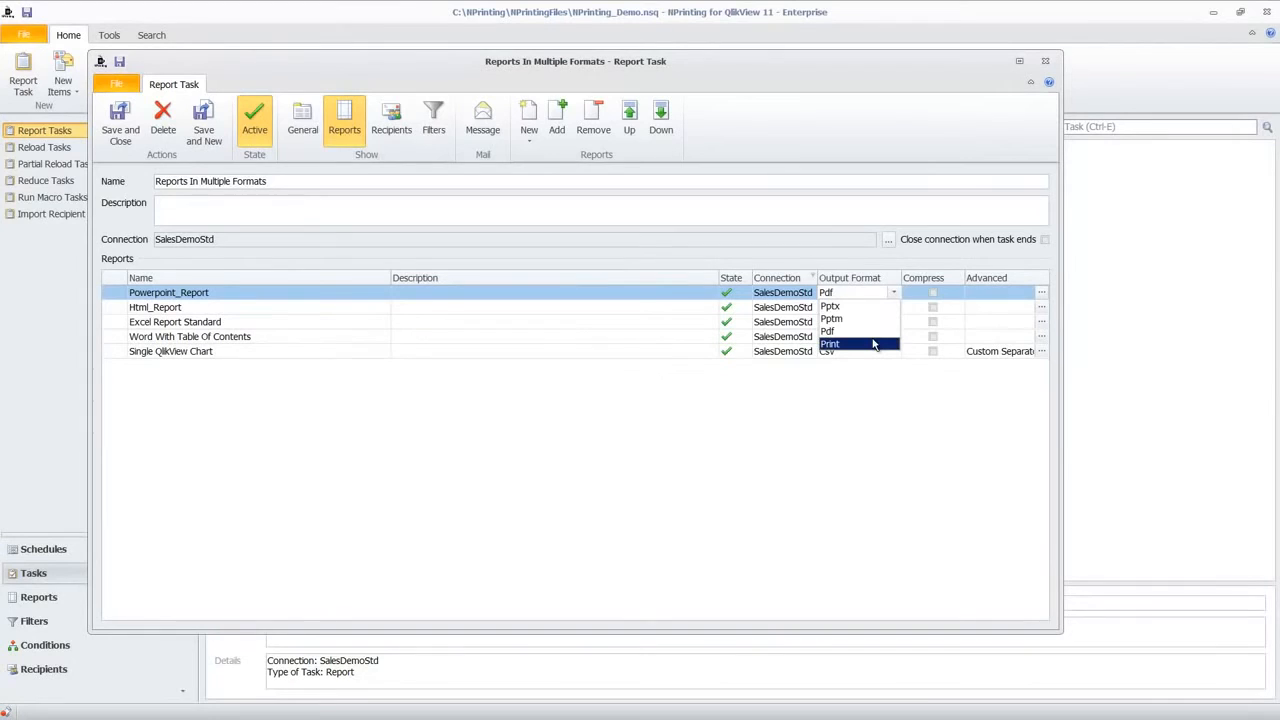
pyautogui.click(889, 410)
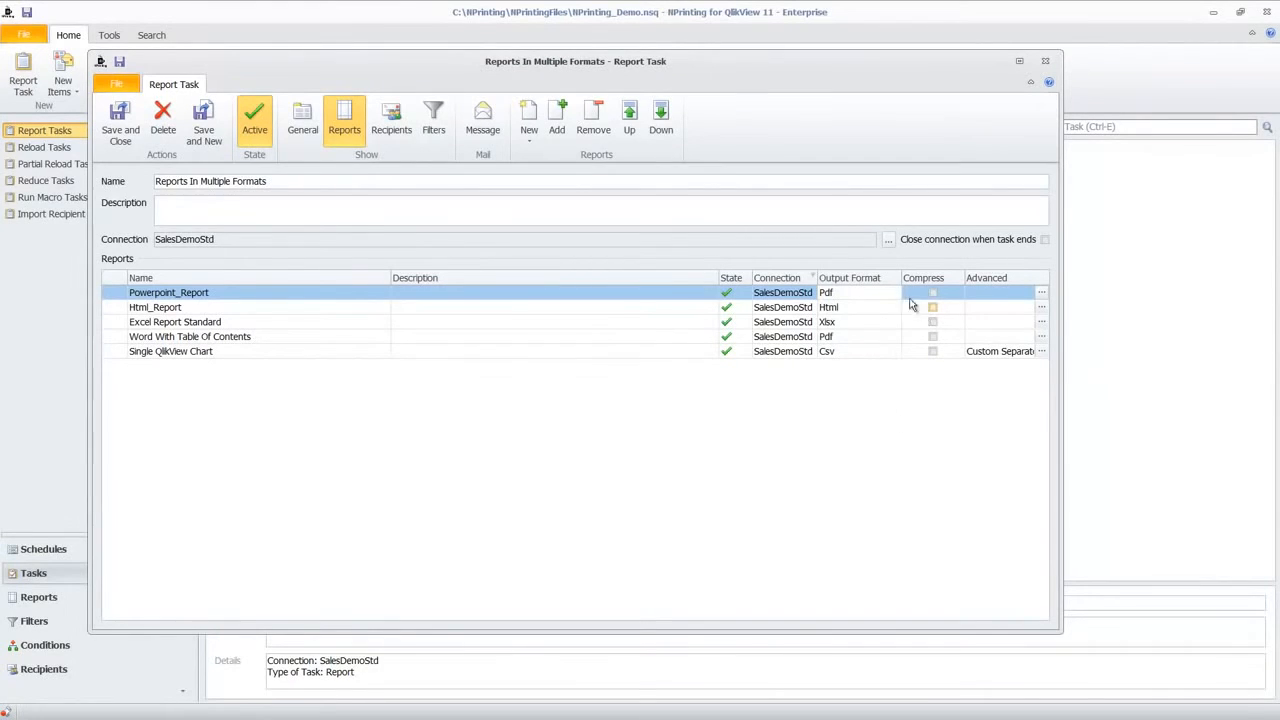
pyautogui.click(894, 295)
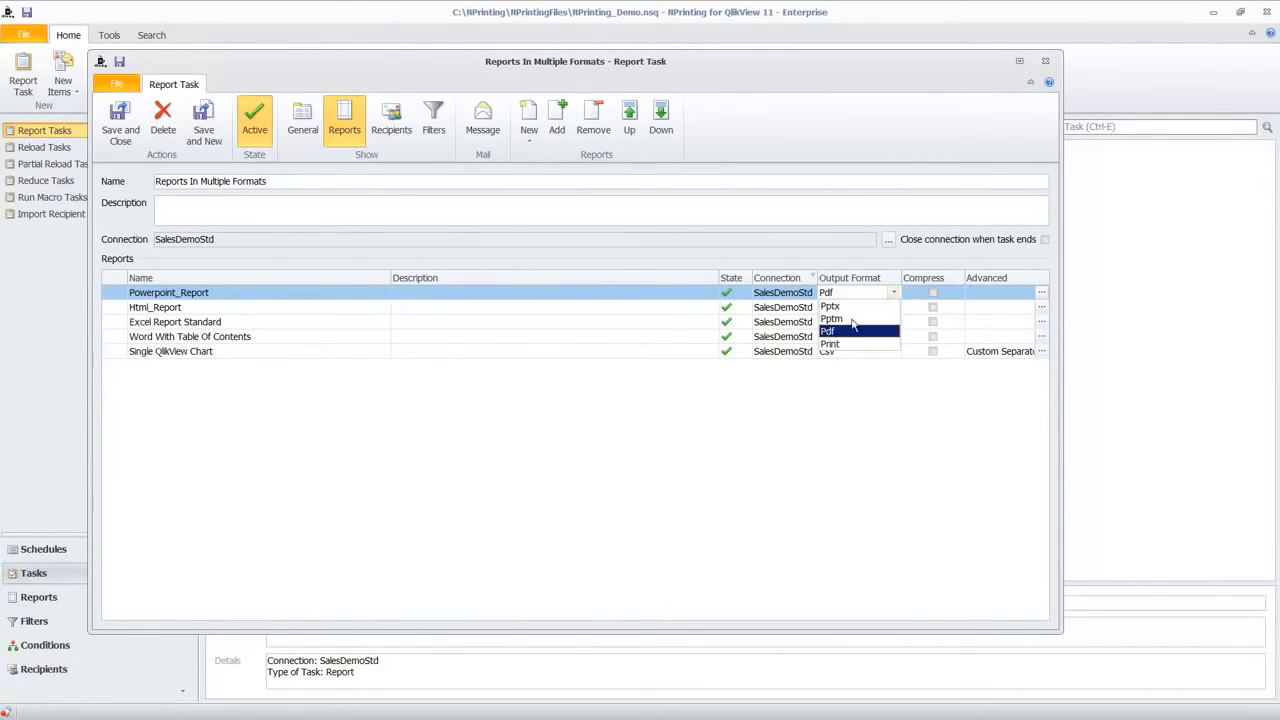
pyautogui.click(825, 433)
pyautogui.click(887, 324)
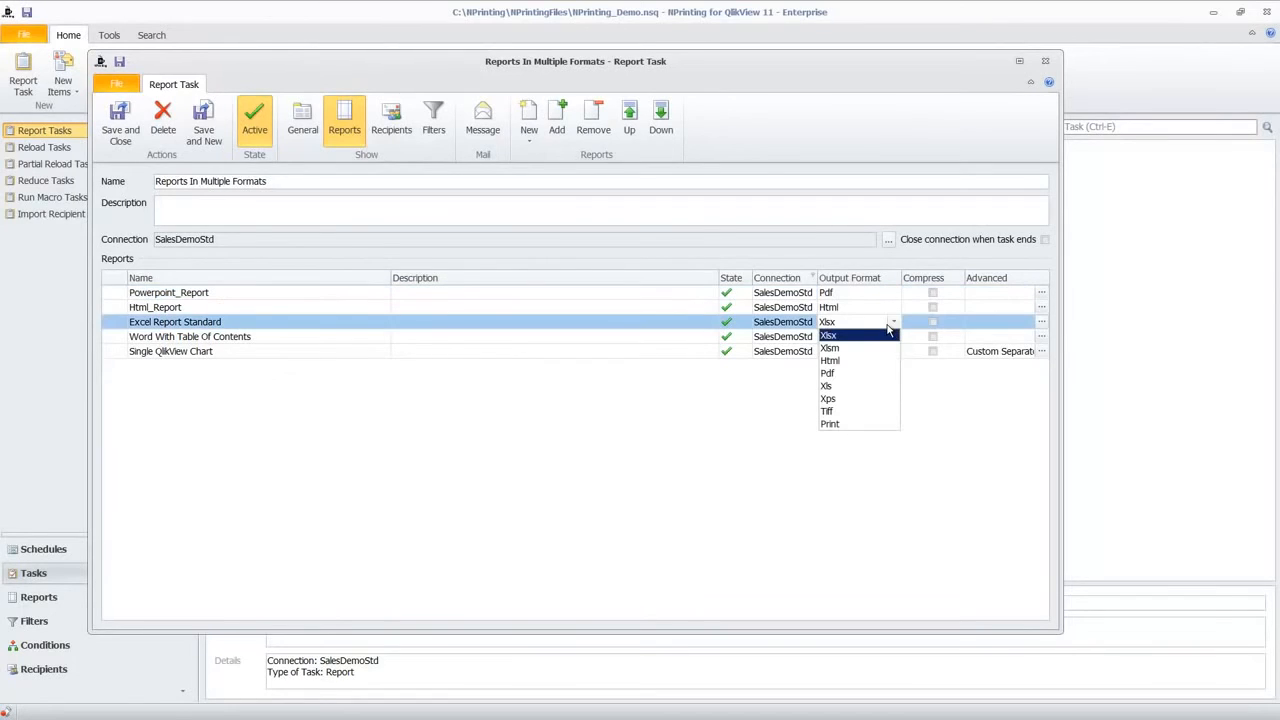
pyautogui.click(893, 336)
pyautogui.click(893, 336)
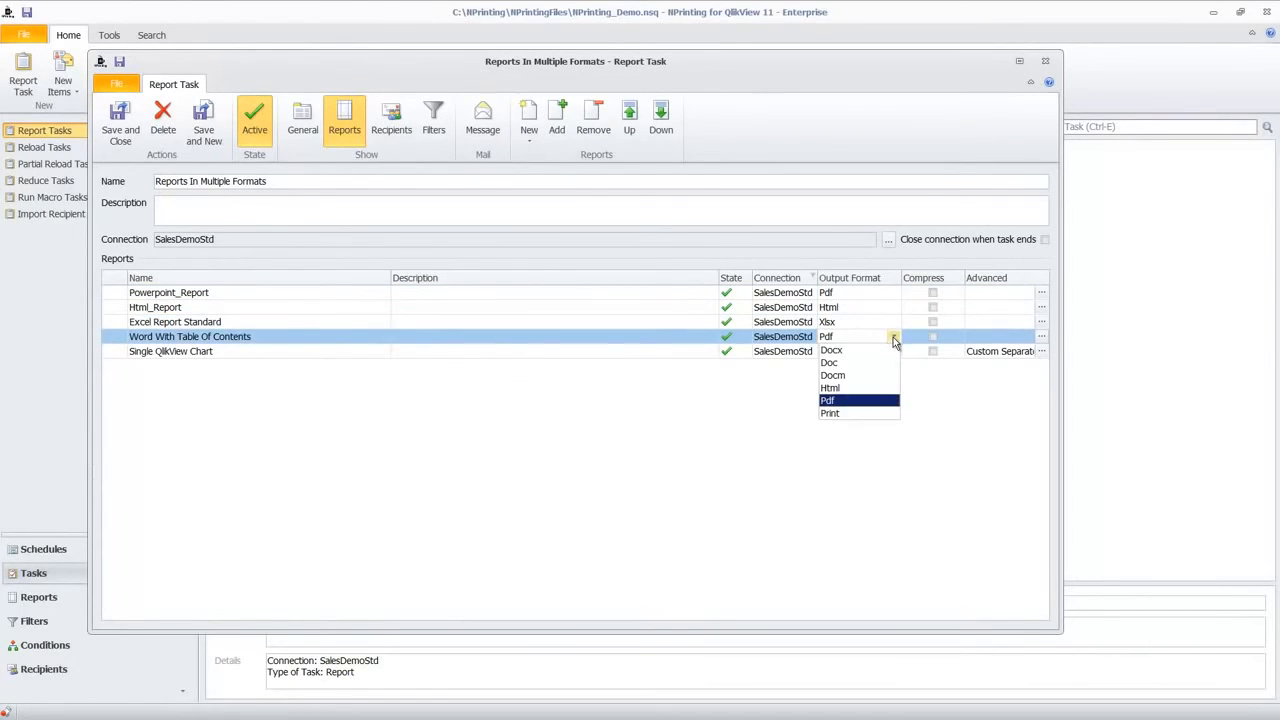
pyautogui.click(890, 351)
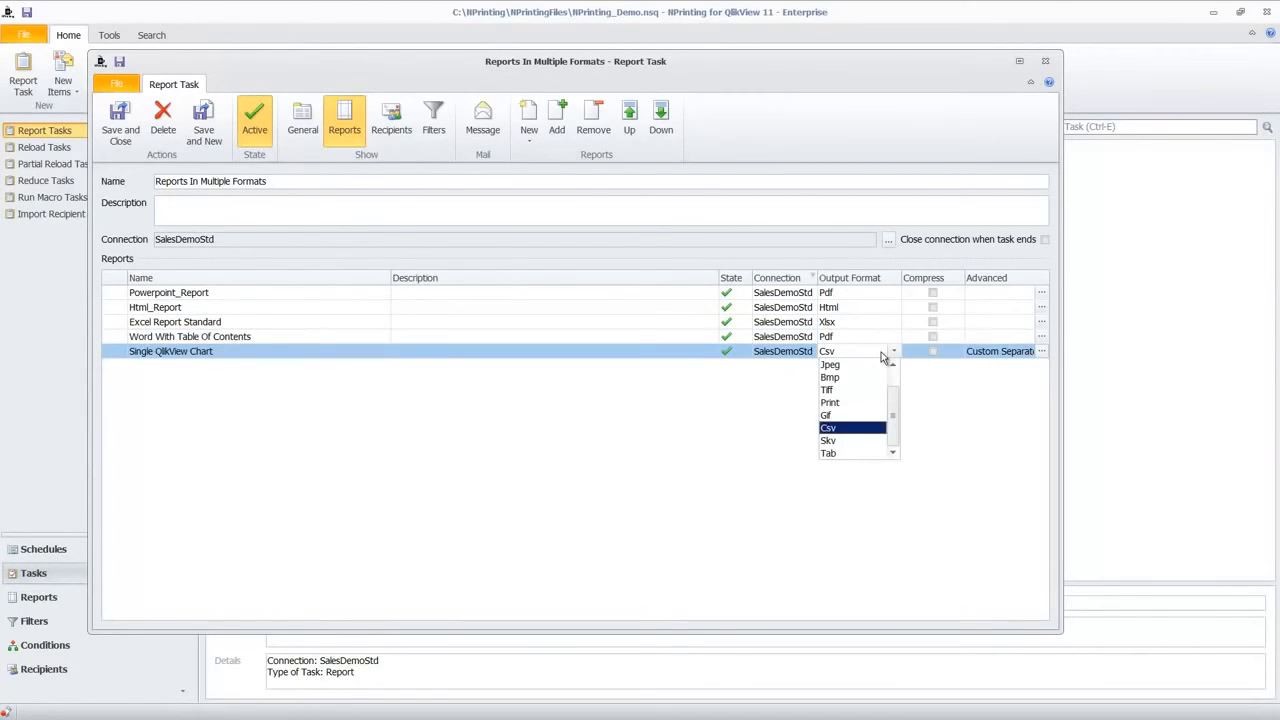
# Show the task's recipients, open the first recipient and inspect their e-mail, folder and filter settings.
pyautogui.click(447, 108)
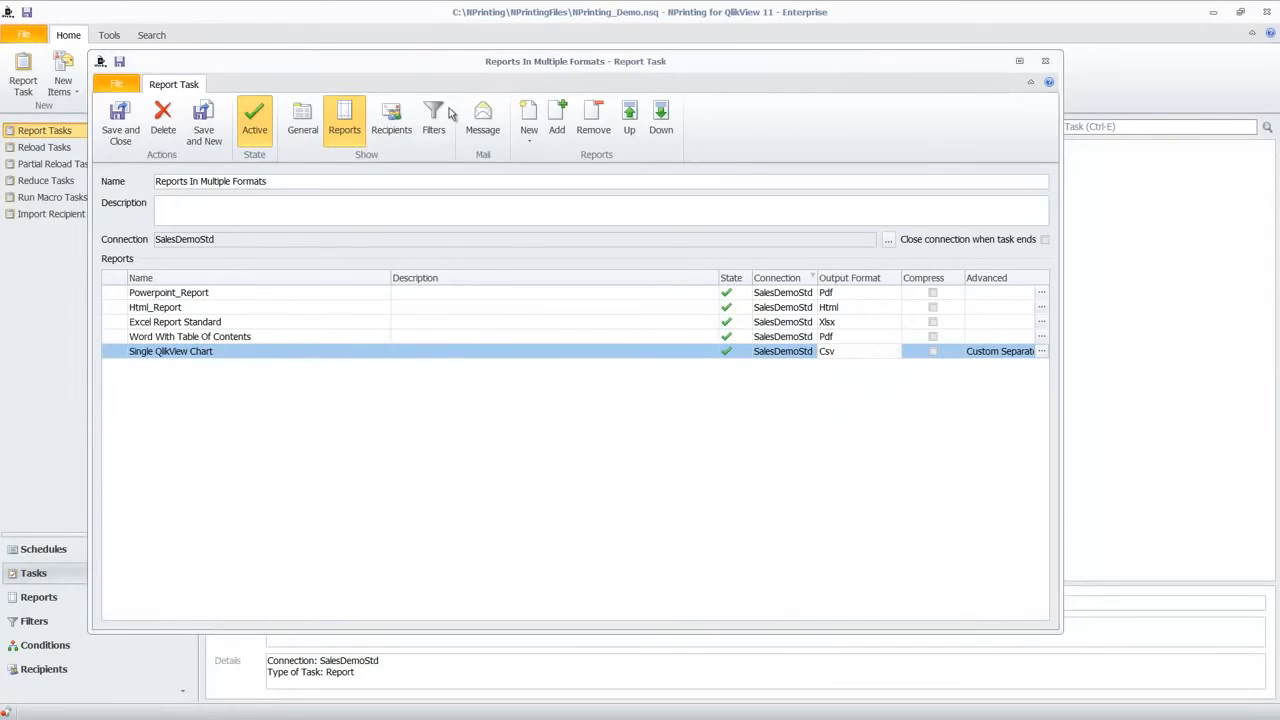
pyautogui.click(391, 125)
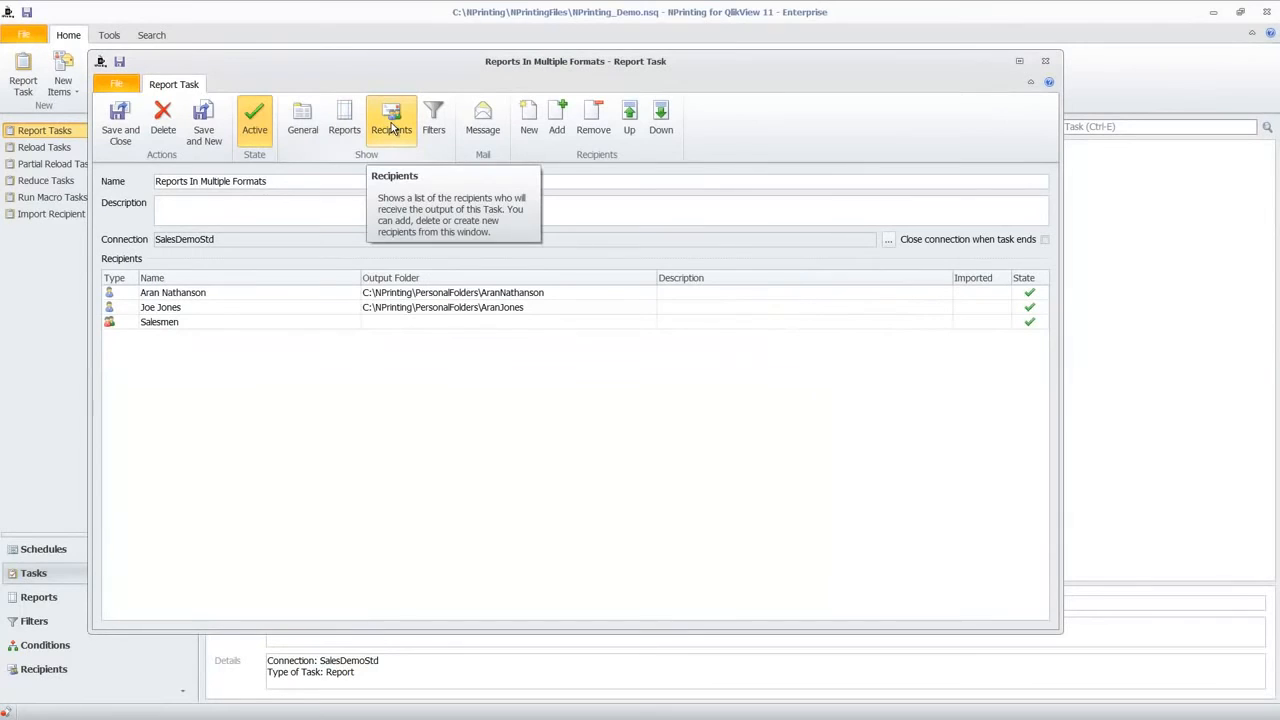
pyautogui.click(201, 293)
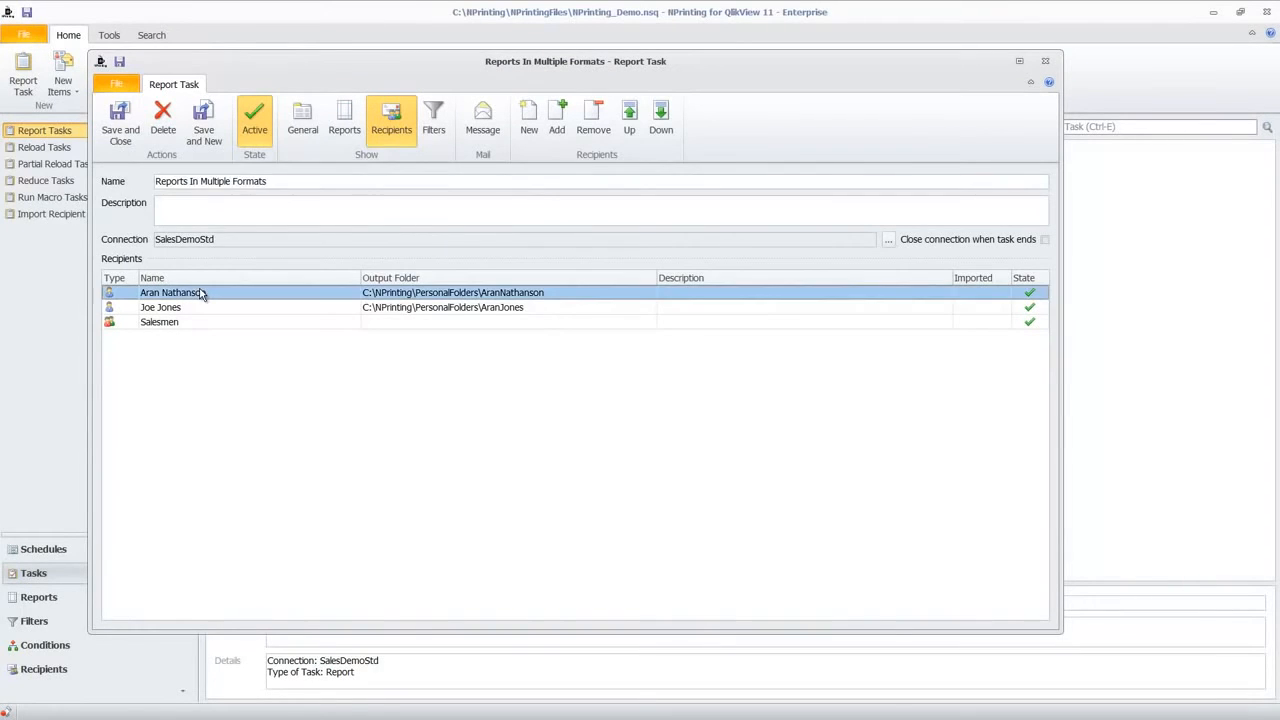
pyautogui.doubleClick(201, 293)
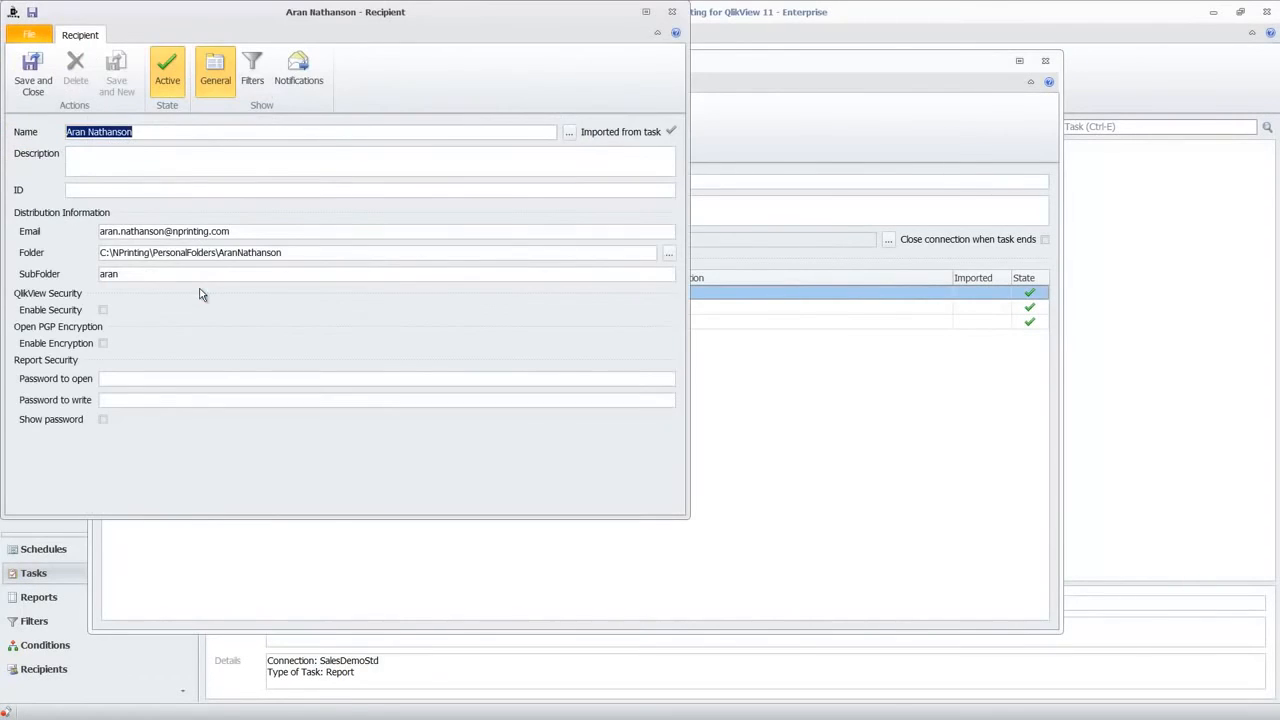
pyautogui.click(242, 231)
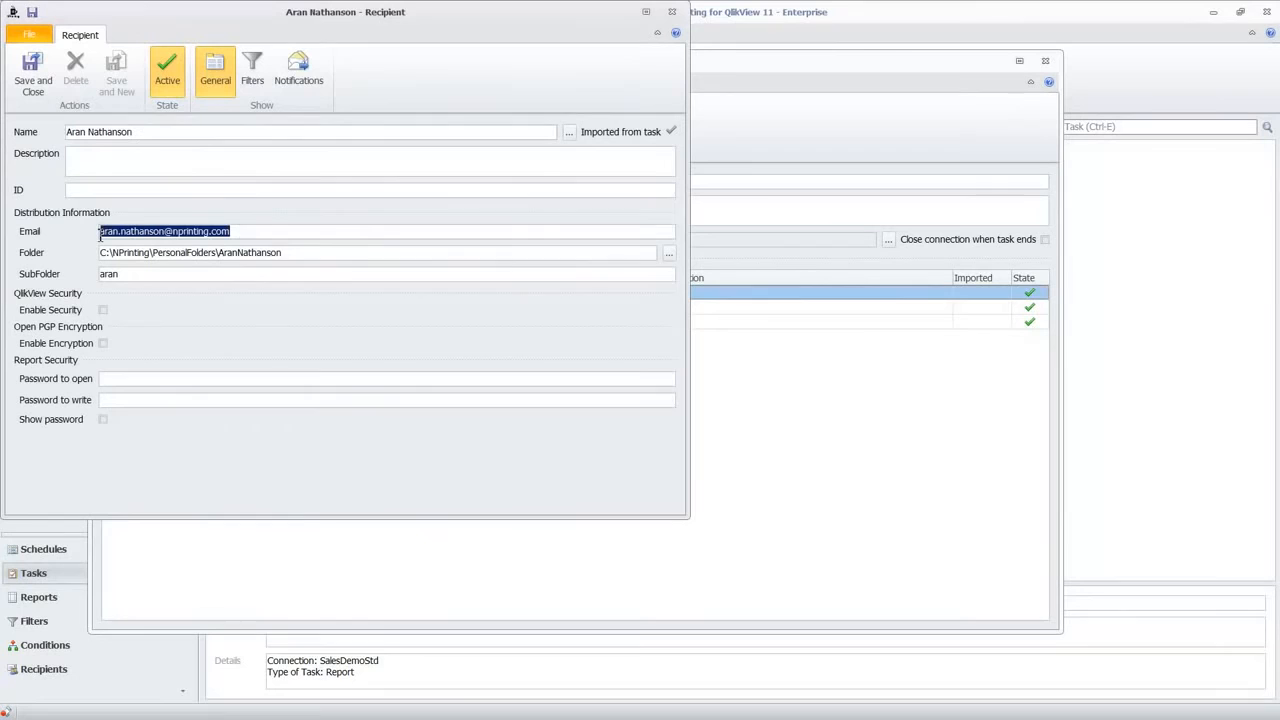
pyautogui.click(298, 251)
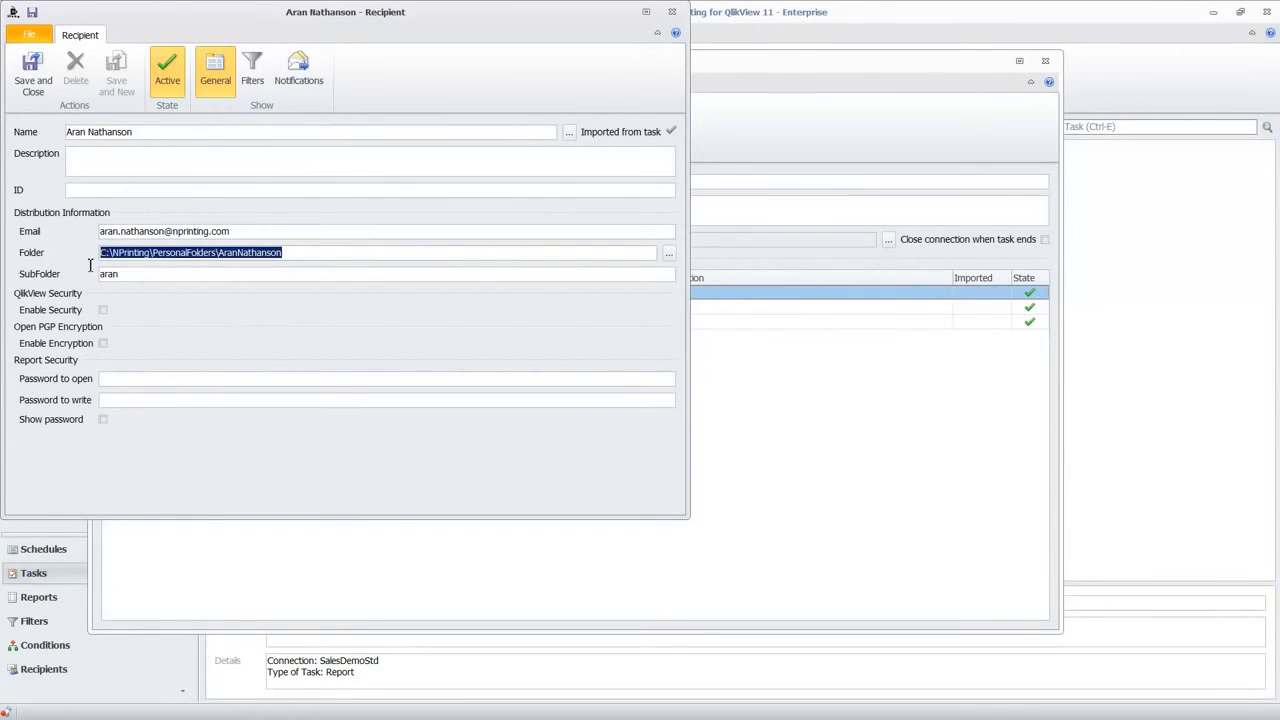
pyautogui.click(253, 85)
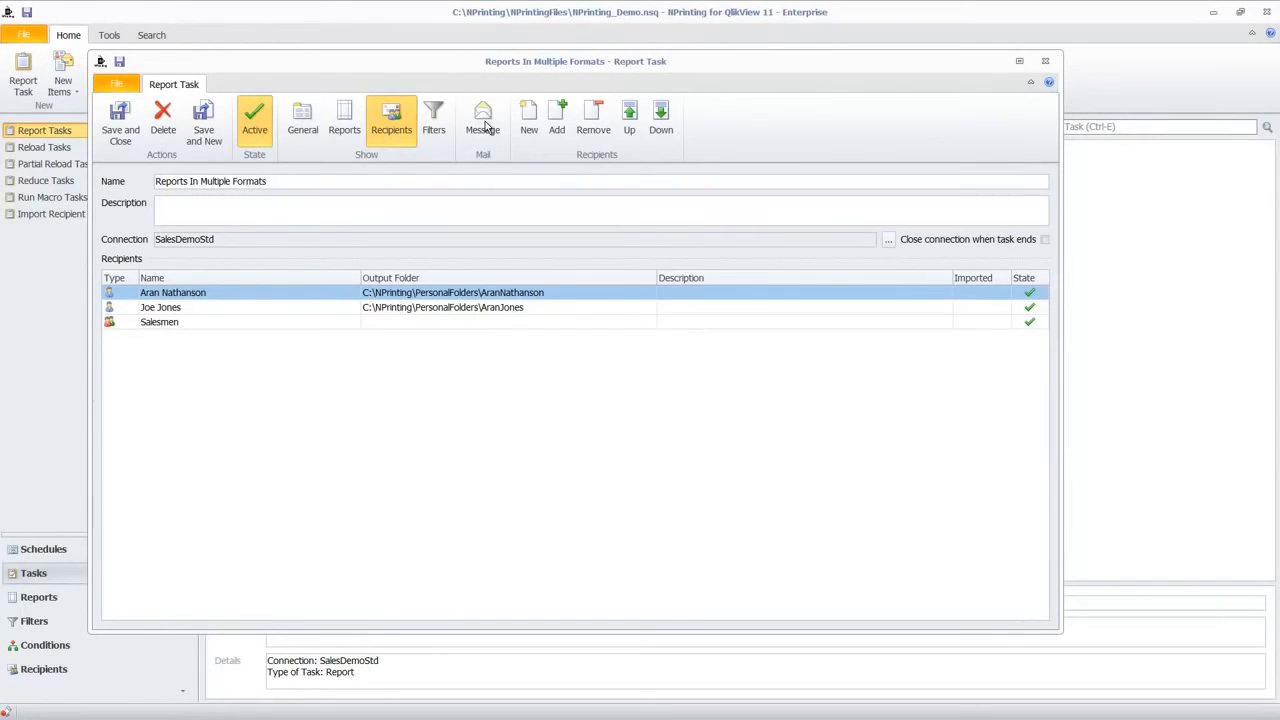
# Open the task's e-mail message body for editing and examine the insertable QlikView variable tags and recipient tags.
pyautogui.click(485, 121)
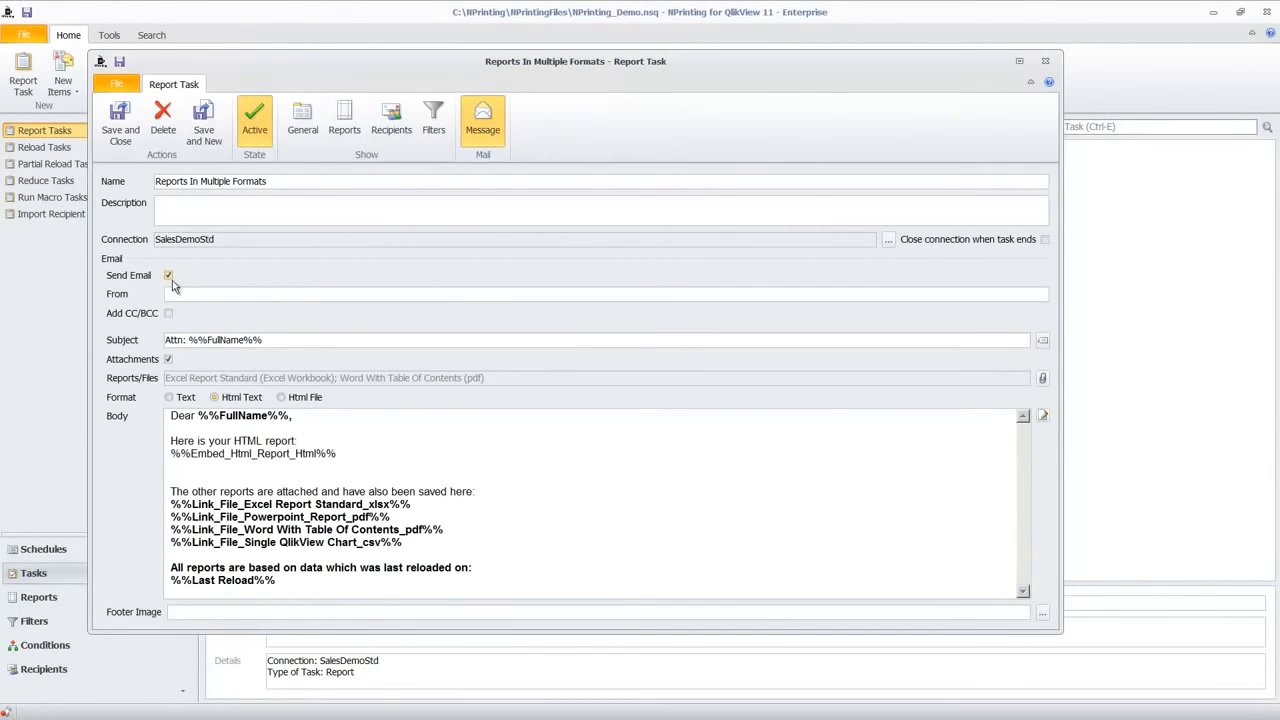
pyautogui.click(1042, 416)
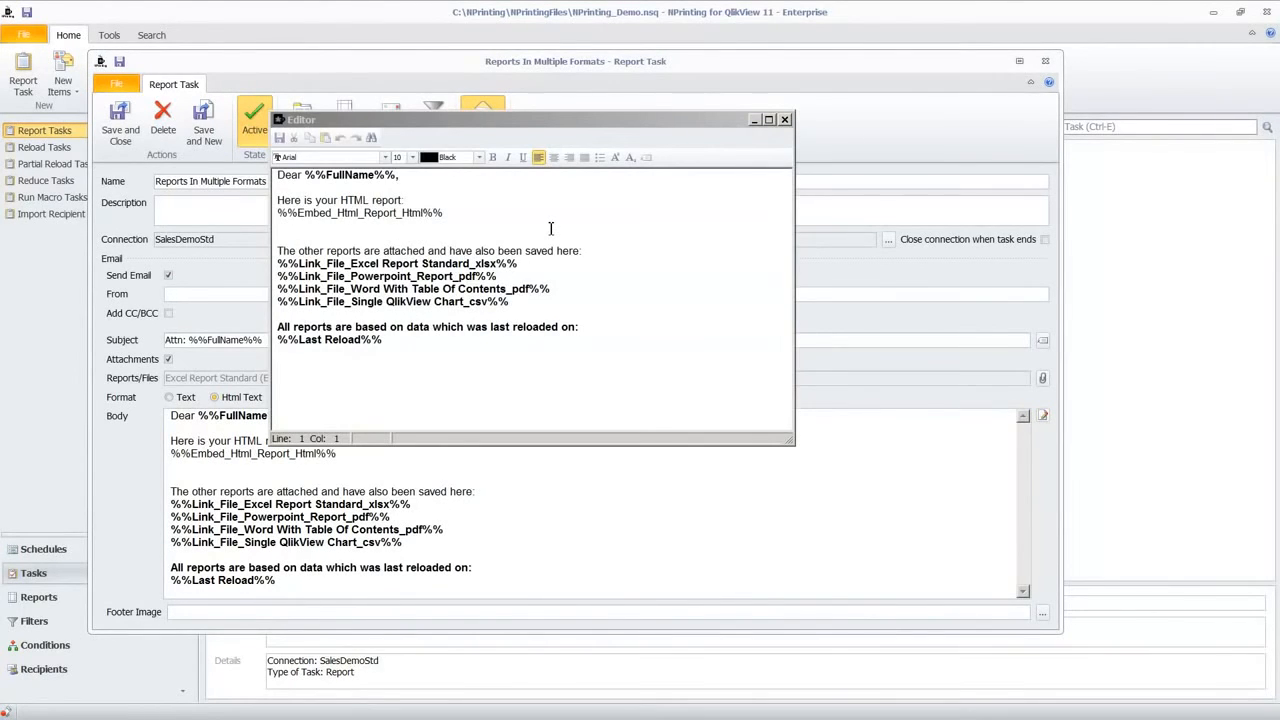
pyautogui.click(649, 157)
pyautogui.click(360, 111)
pyautogui.click(403, 196)
pyautogui.click(418, 265)
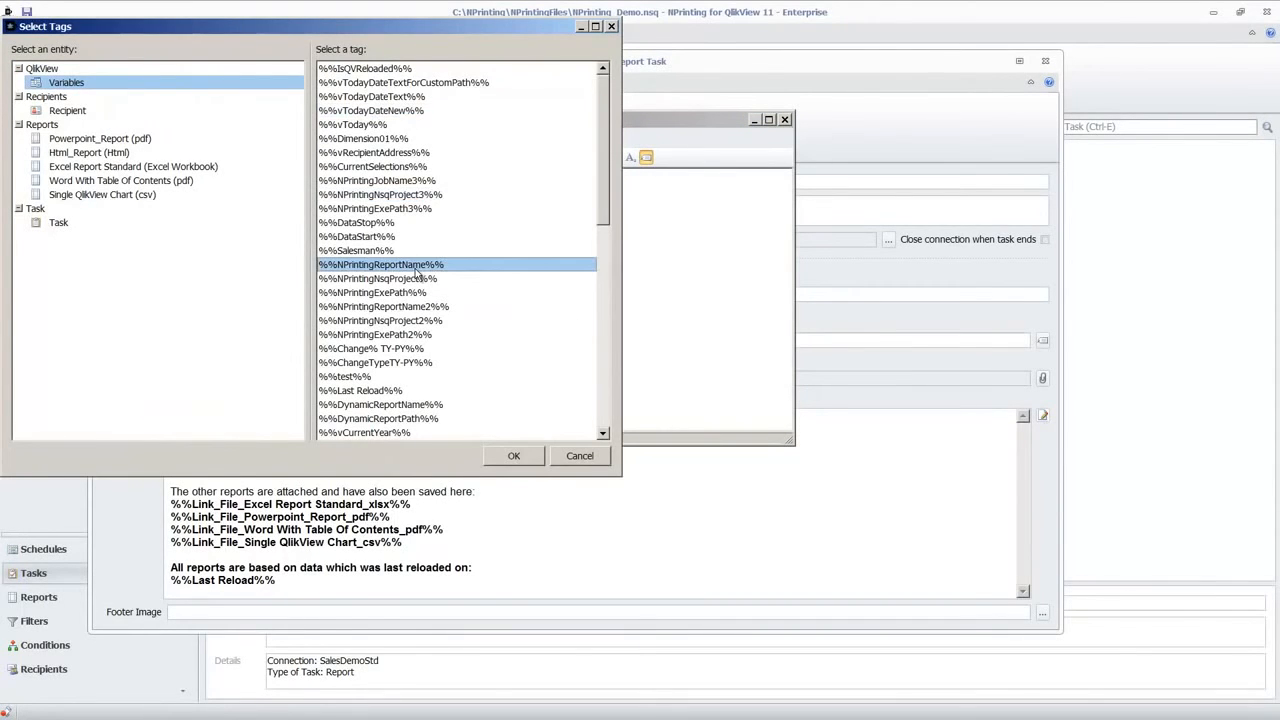
pyautogui.click(66, 111)
pyautogui.click(380, 83)
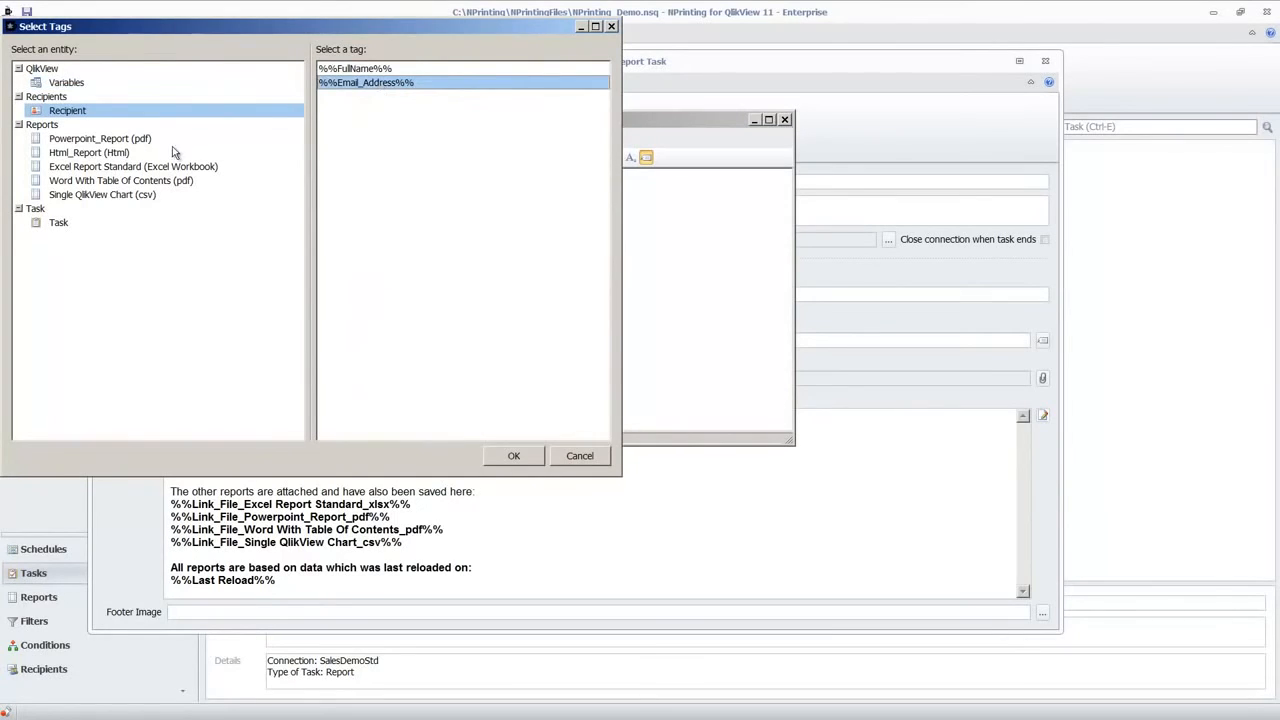
# Examine the insertable tags for Powerpoint_Report and Html_Report, and leave the tag selection without inserting any.
pyautogui.click(172, 150)
pyautogui.click(172, 139)
pyautogui.click(344, 70)
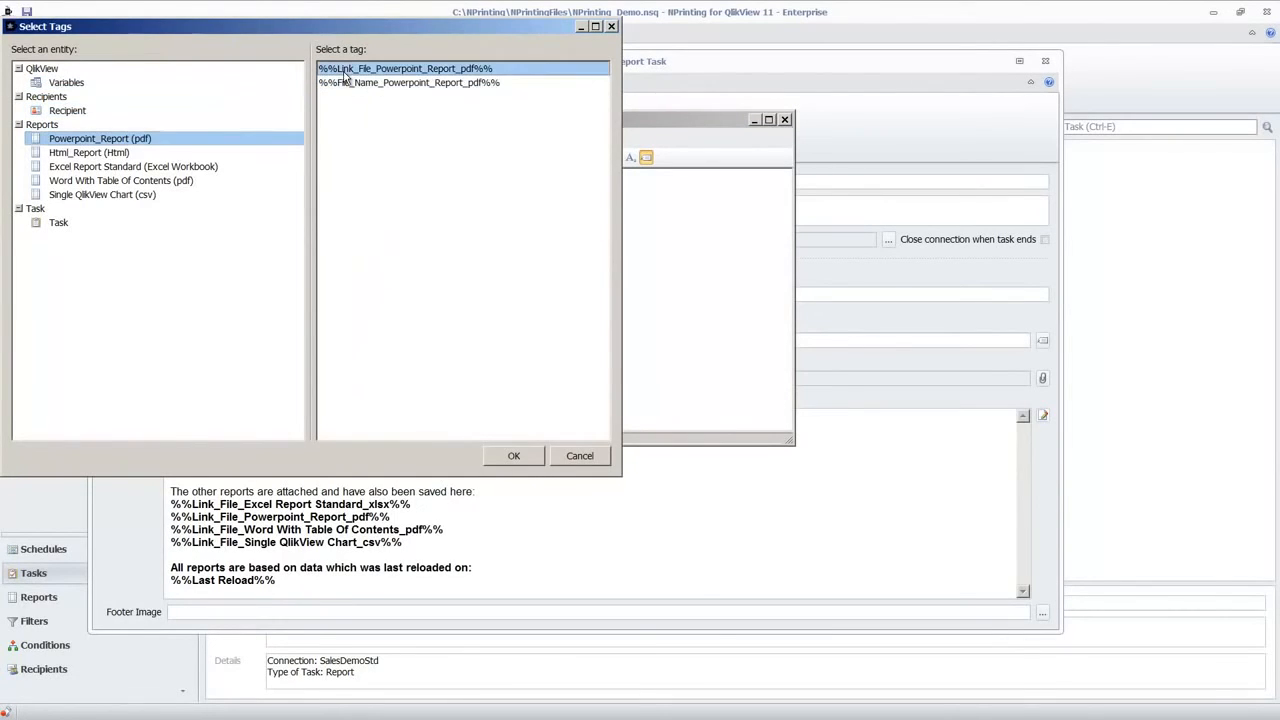
pyautogui.click(128, 155)
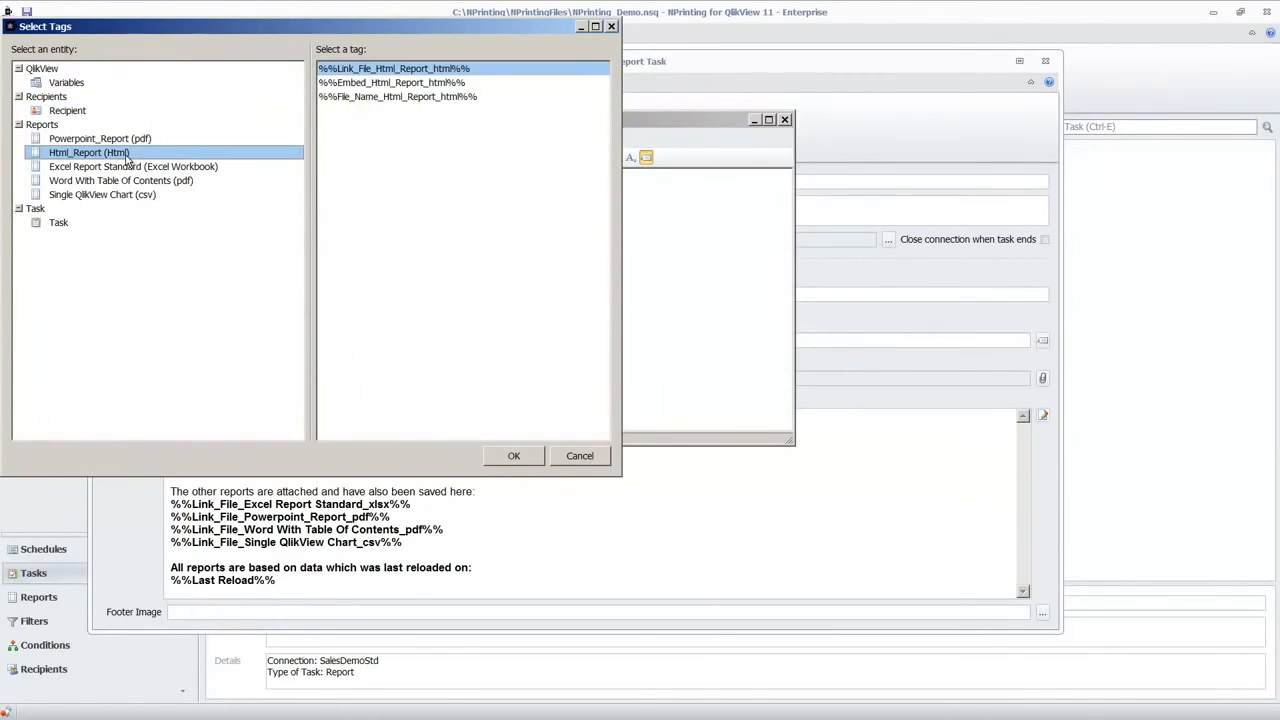
pyautogui.click(346, 84)
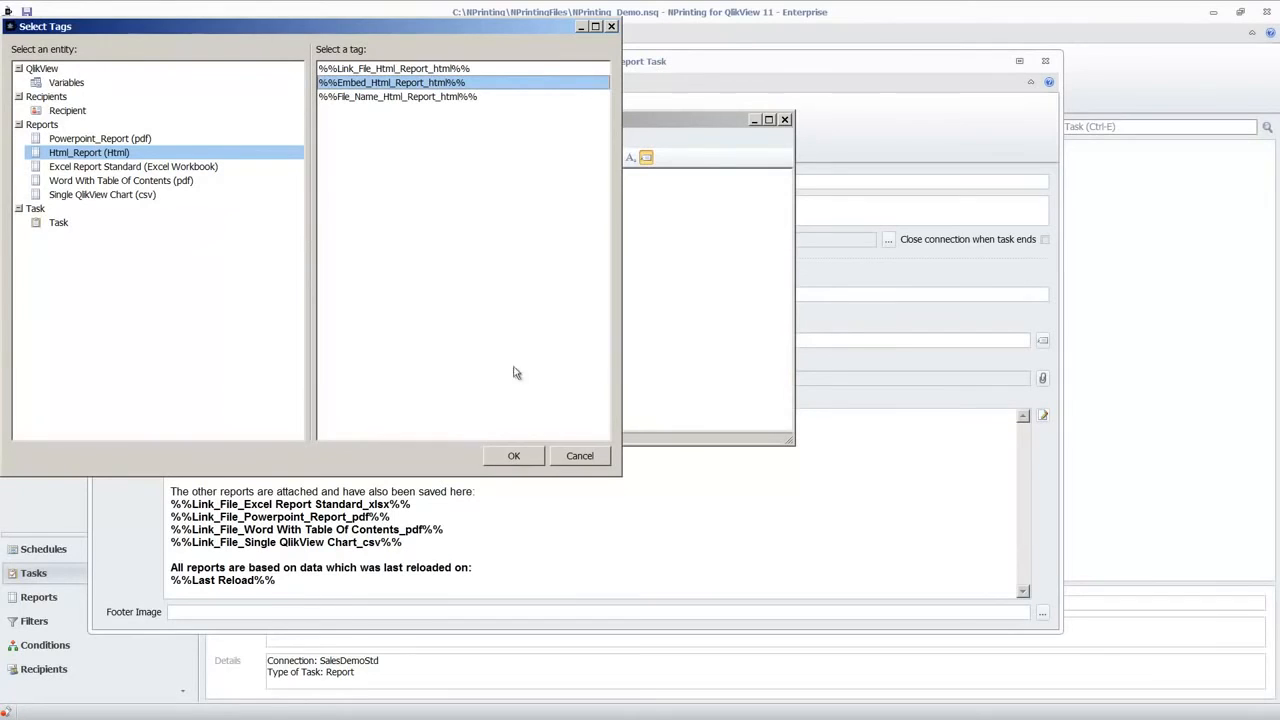
pyautogui.click(580, 456)
# Switch the report task's output folder to a custom folder and inspect the type options of its second folder level.
pyautogui.click(305, 128)
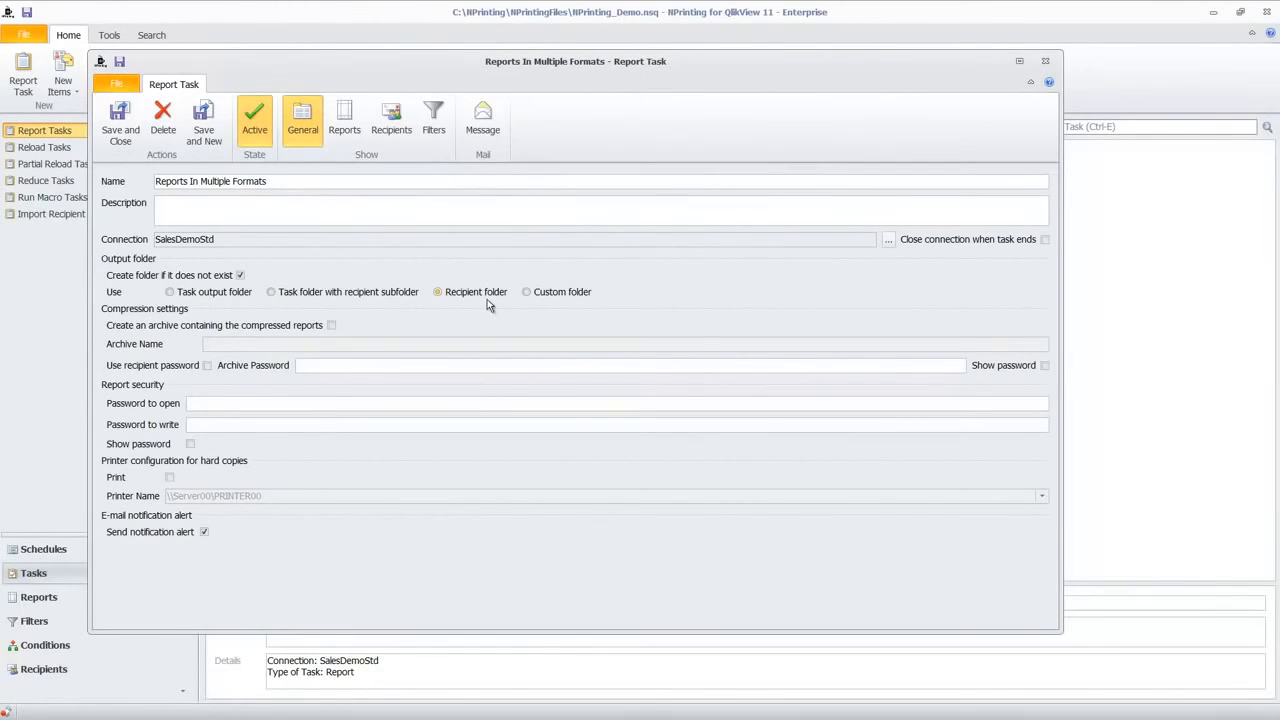
pyautogui.click(543, 292)
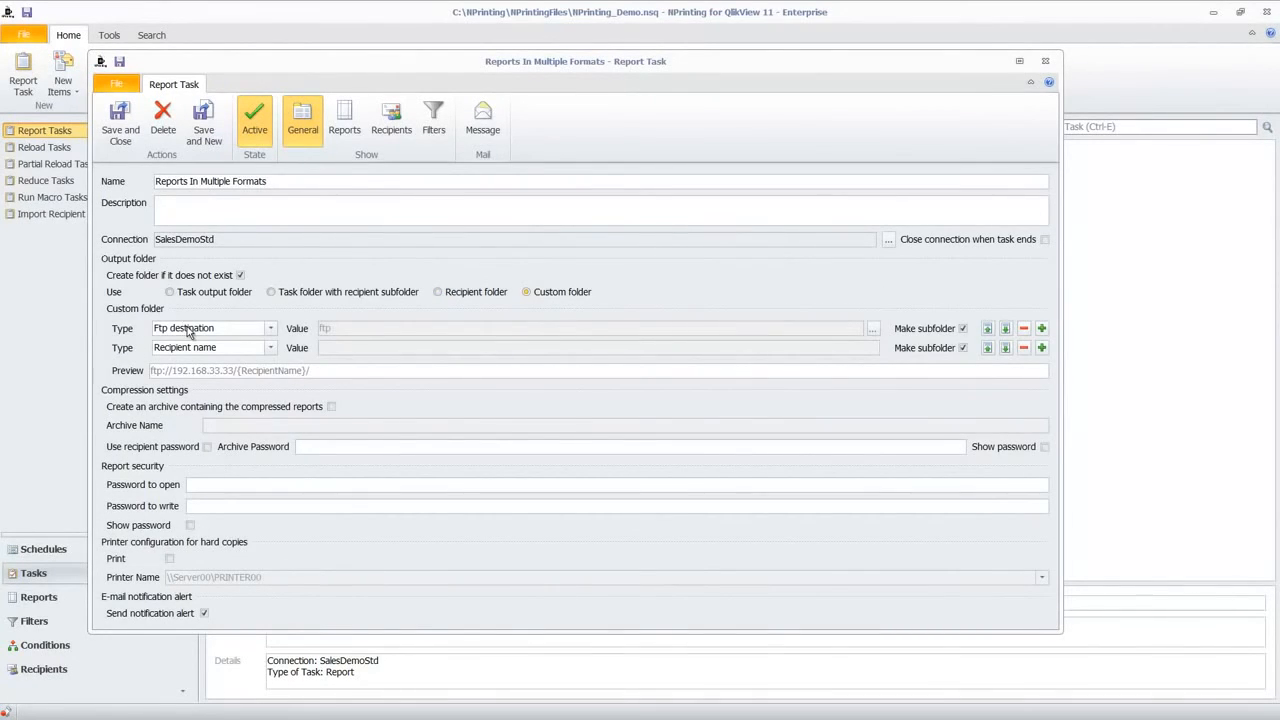
pyautogui.click(268, 349)
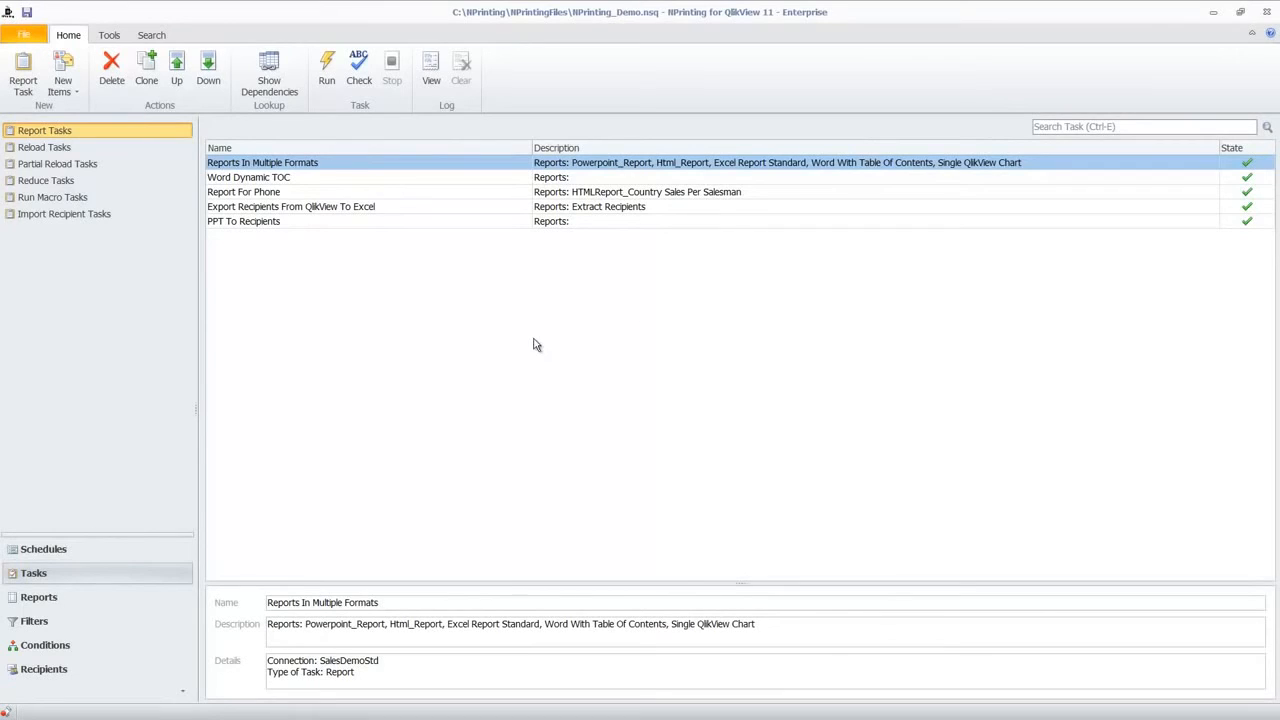
# Open the First Week Day Of The Month schedule, review its timing settings and show its jobs.
pyautogui.click(69, 554)
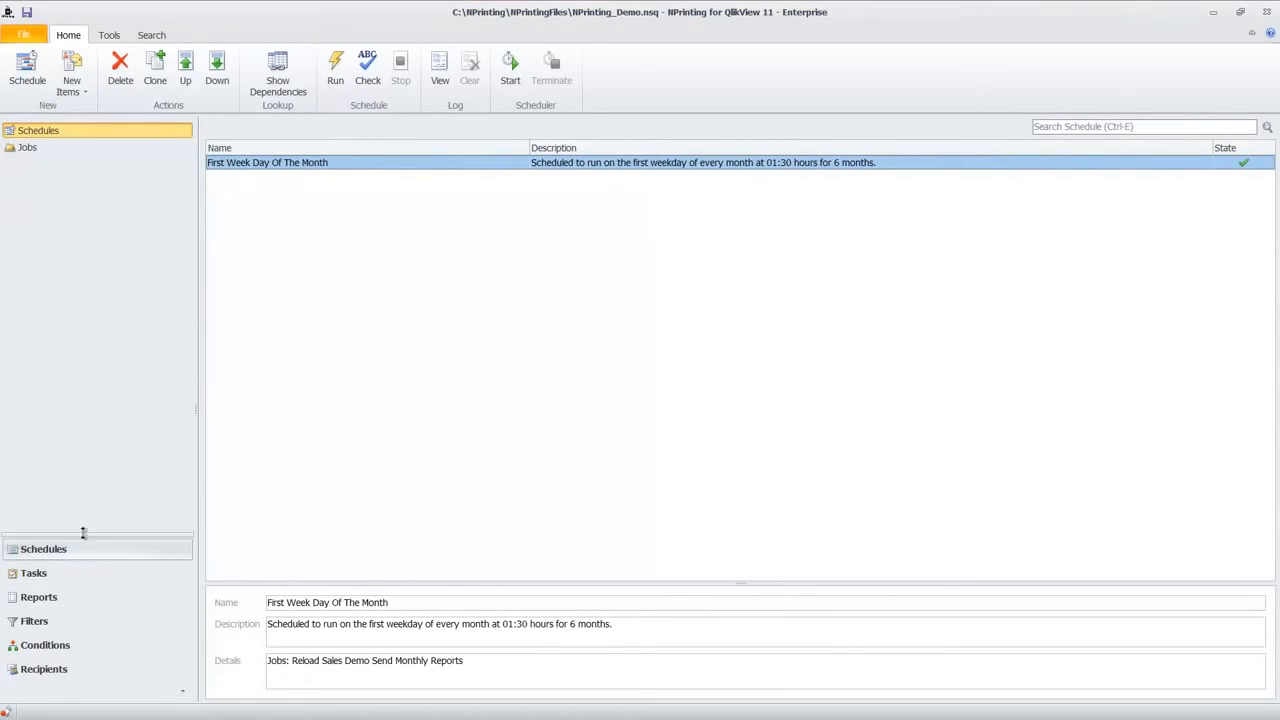
pyautogui.doubleClick(331, 164)
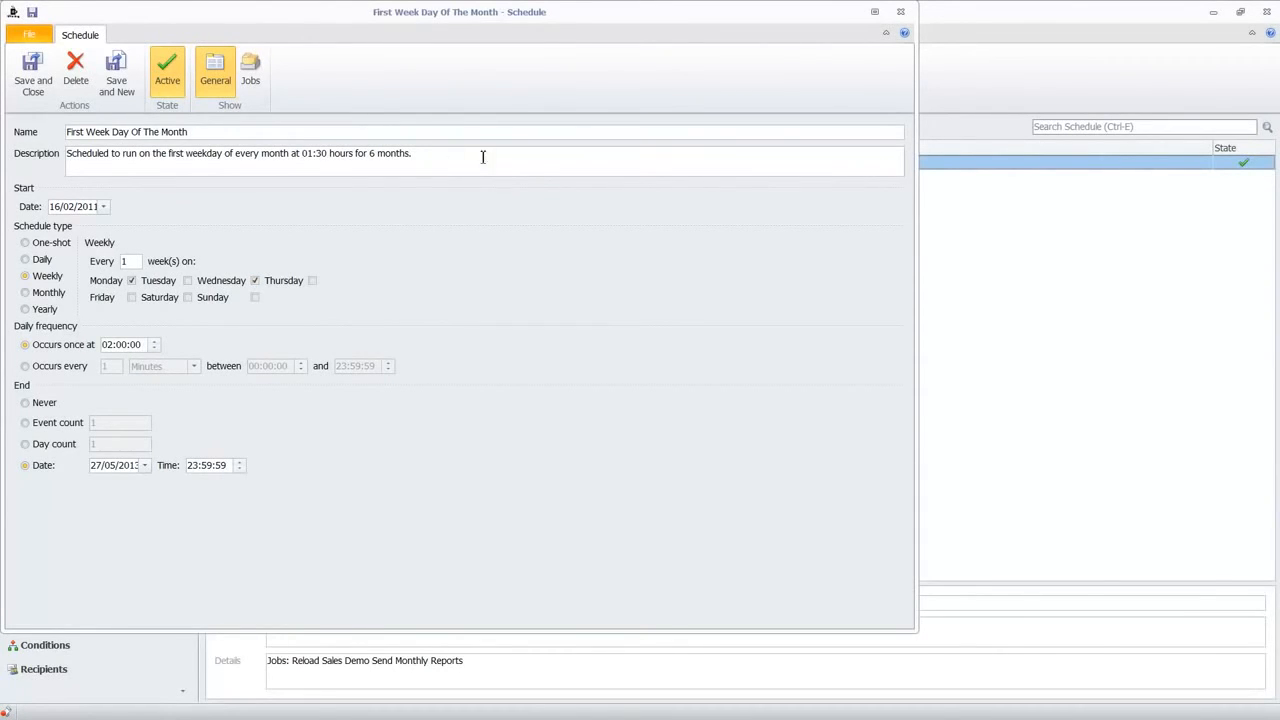
pyautogui.click(251, 72)
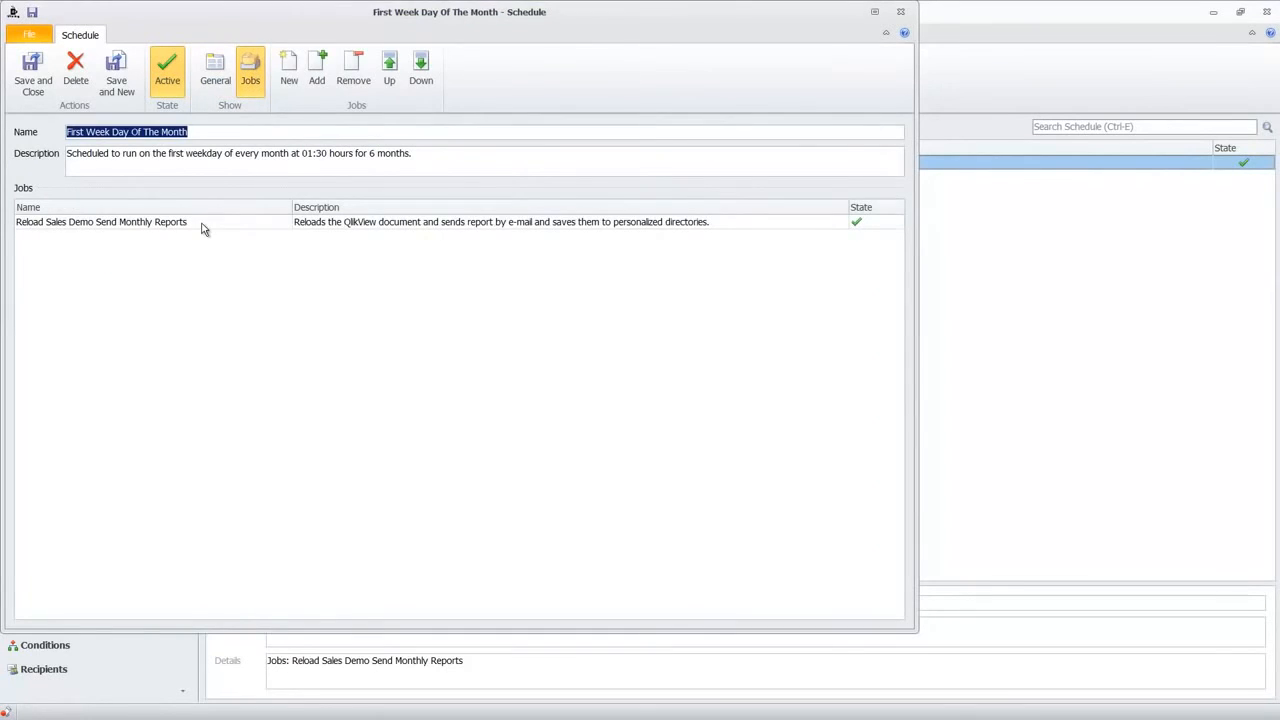
# Open the Reload Sales Demo Send Monthly Reports job and review its recipient export, recipient import and report tasks.
pyautogui.click(201, 228)
pyautogui.doubleClick(201, 228)
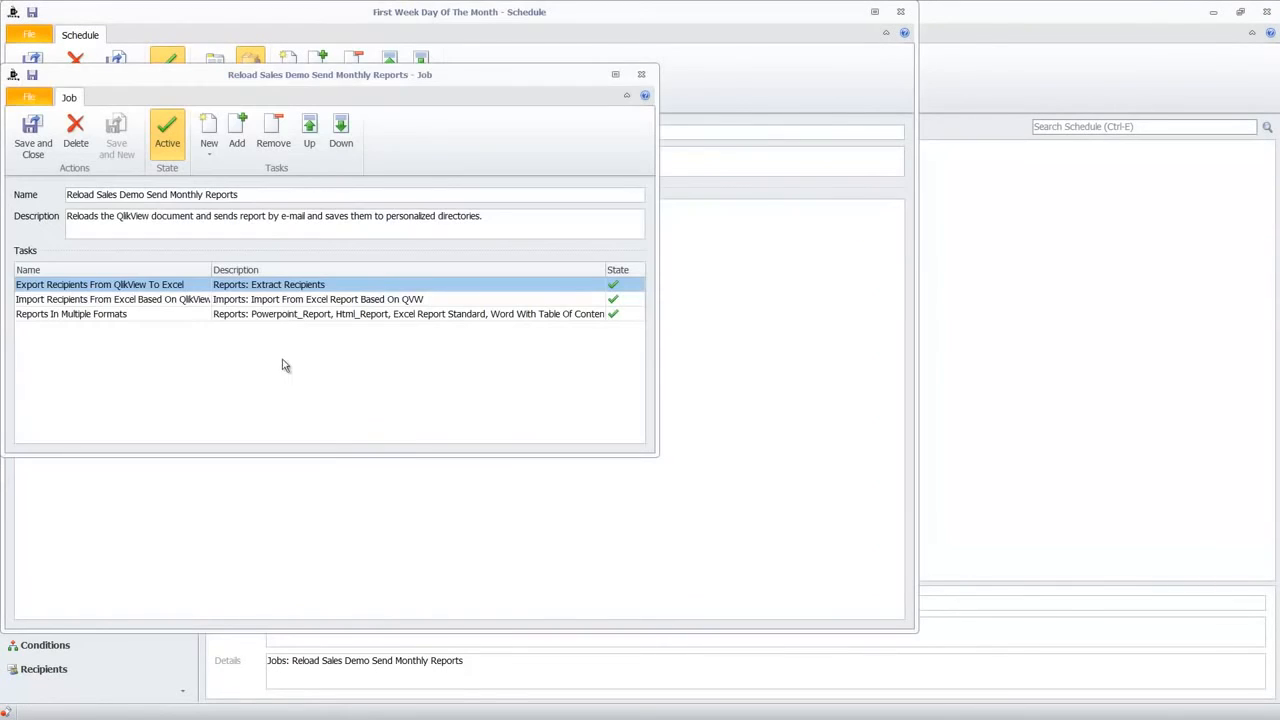
pyautogui.click(157, 288)
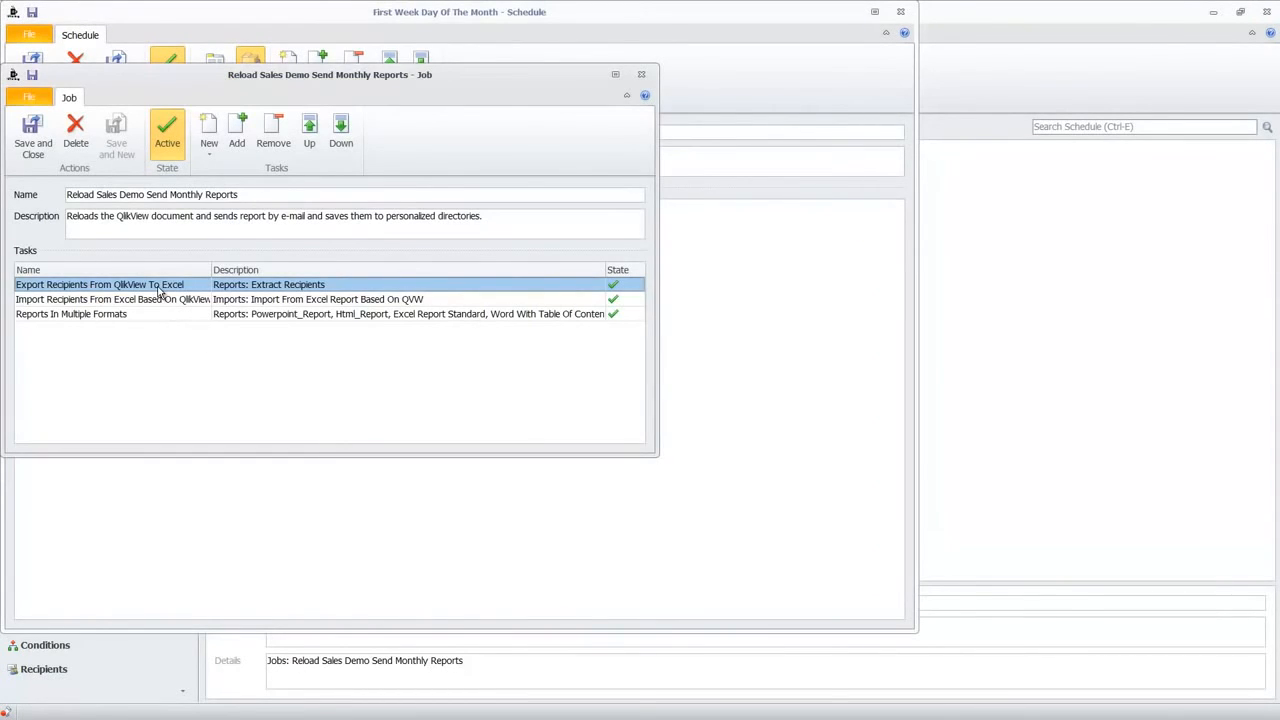
pyautogui.click(164, 300)
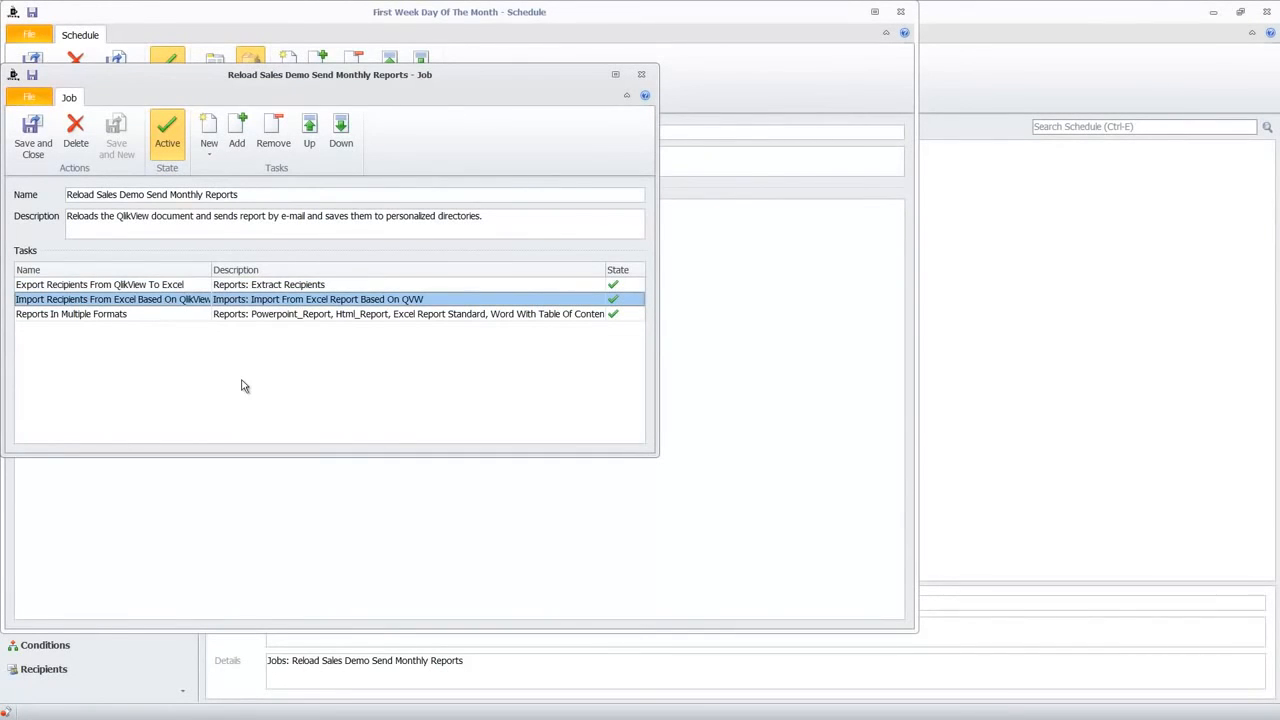
pyautogui.click(123, 314)
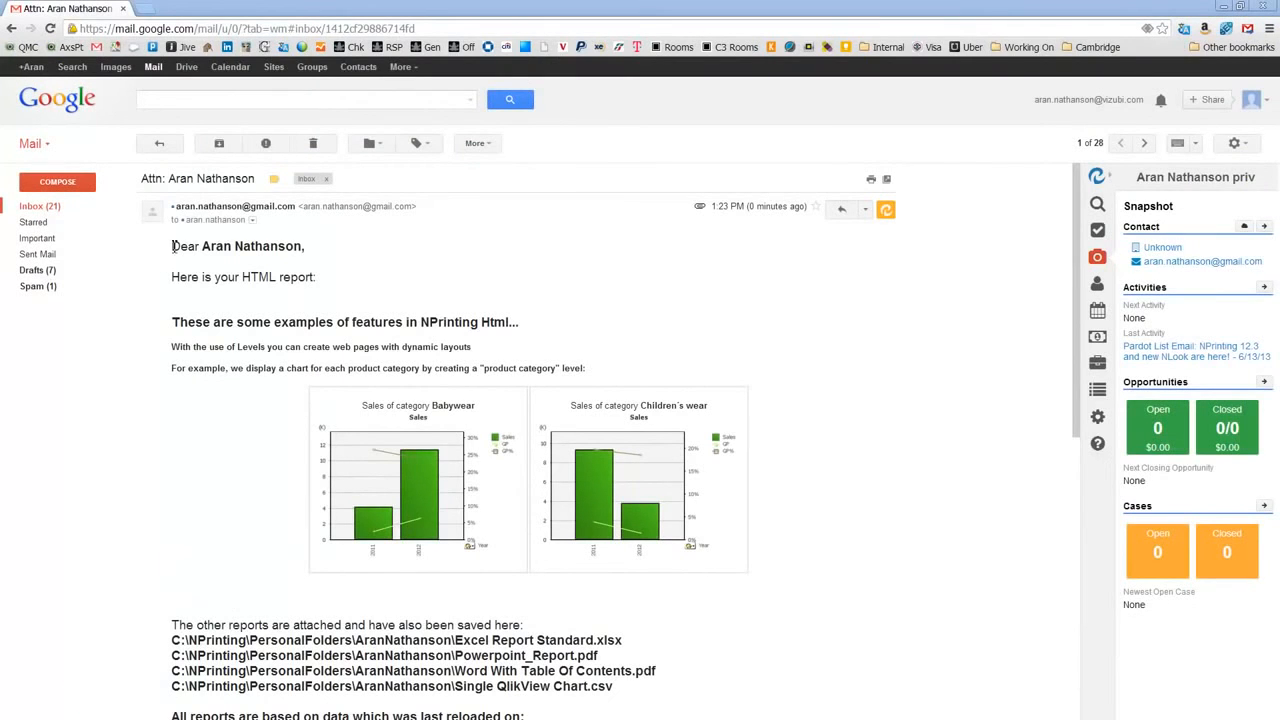
# In Gmail, review the delivered message's greeting, embedded HTML report and file links, and download the attached Excel Report Standard.xlsx.
pyautogui.moveTo(172, 246); pyautogui.dragTo(333, 287)
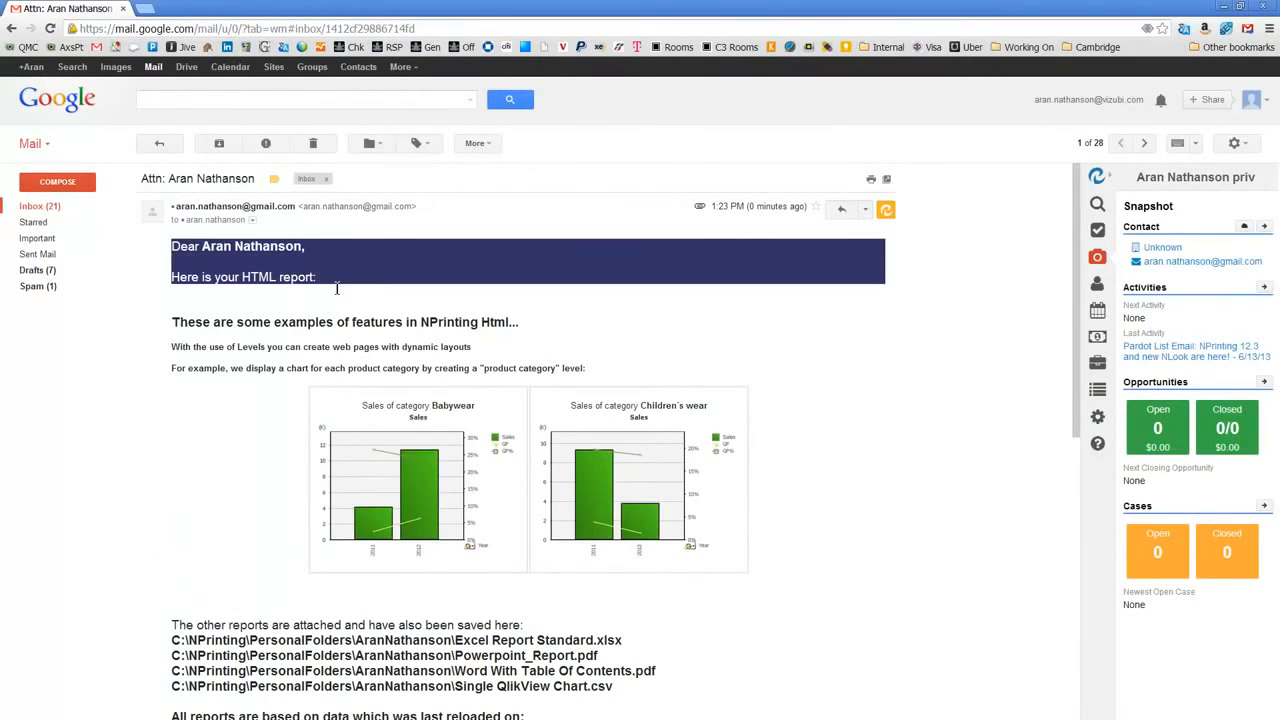
pyautogui.moveTo(172, 322); pyautogui.dragTo(712, 517)
pyautogui.click(204, 606)
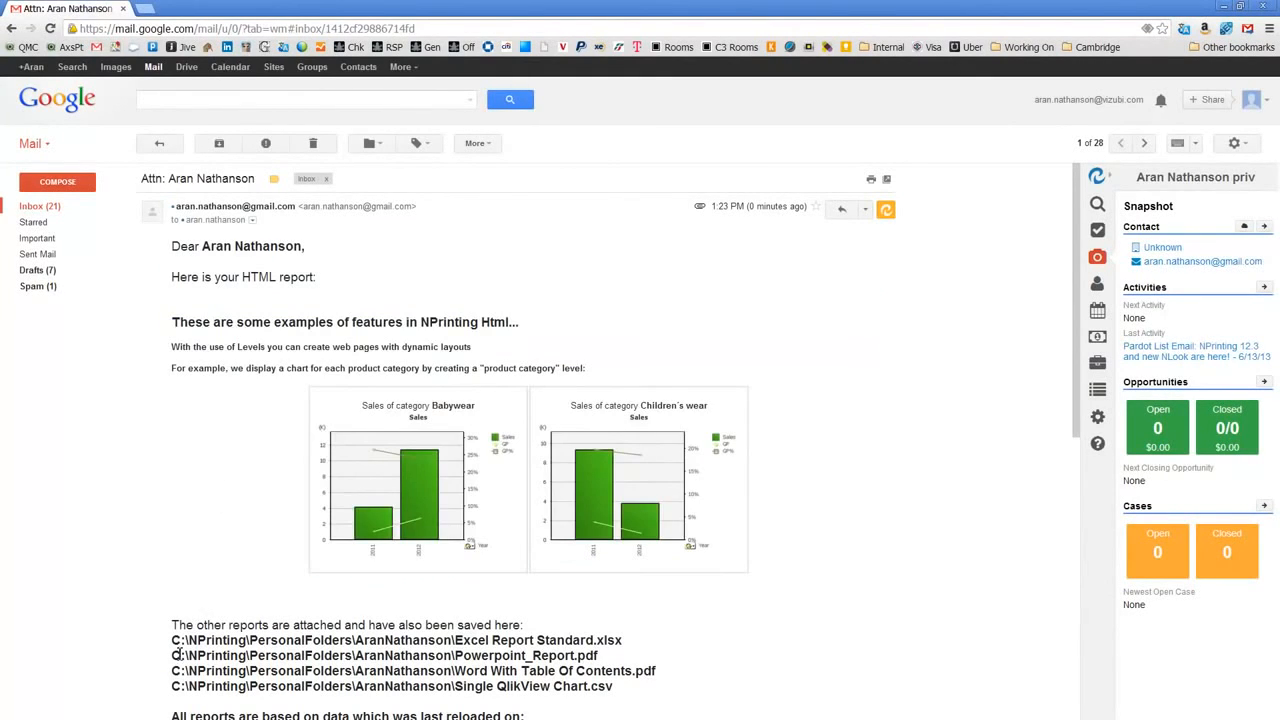
pyautogui.moveTo(171, 637); pyautogui.dragTo(614, 694)
pyautogui.scroll(-5, 750, 400)
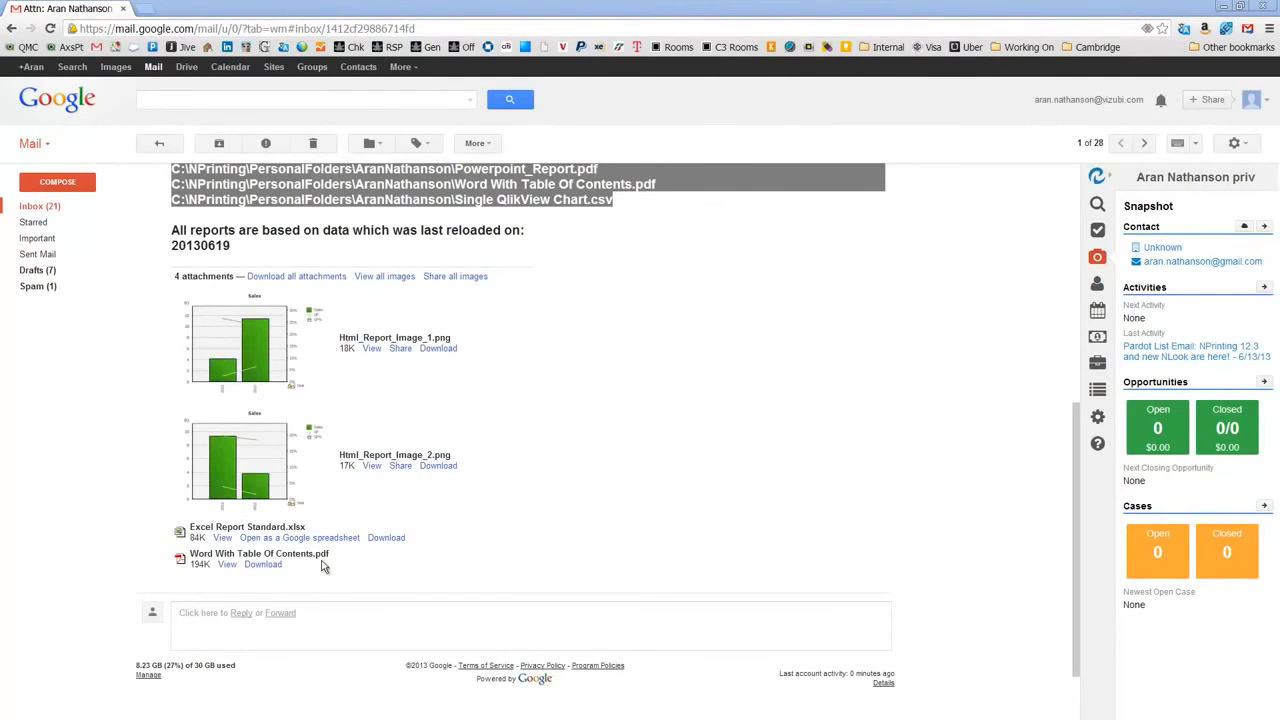
pyautogui.click(386, 538)
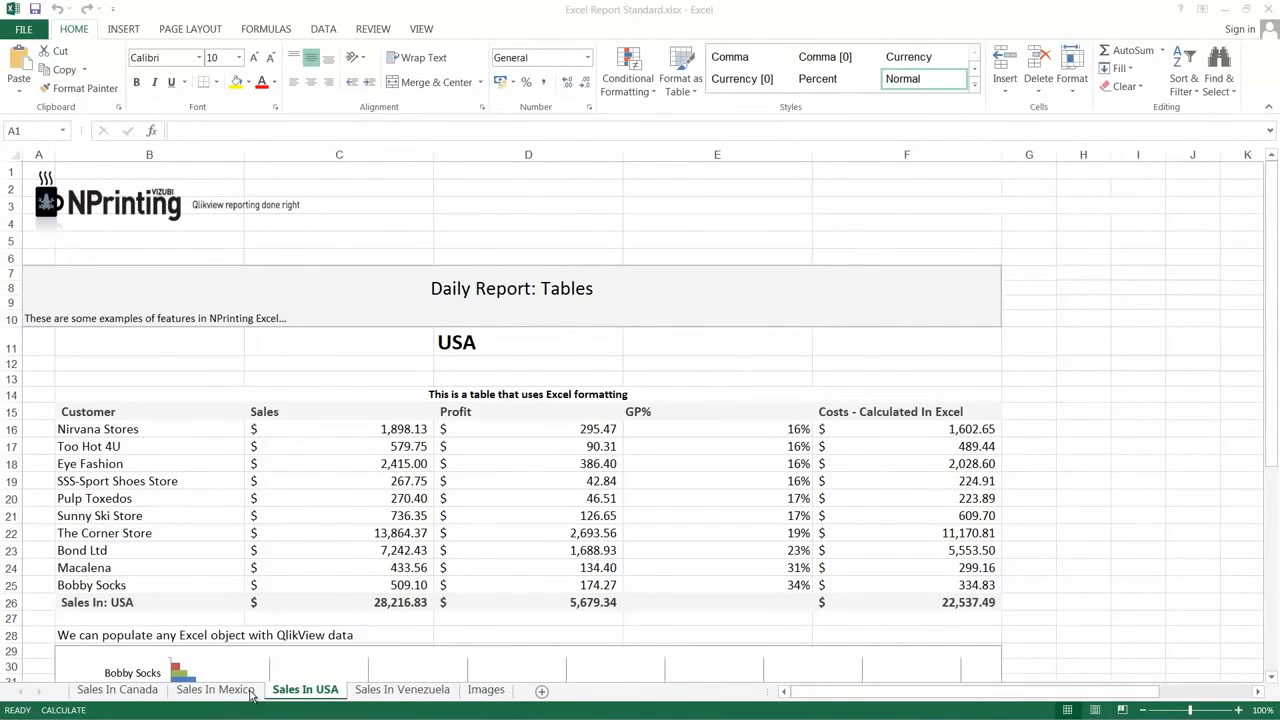
# In Excel, examine the Sales In USA customer table, the sales total formula in C26 and the cost formula in F17.
pyautogui.click(206, 431)
pyautogui.moveTo(209, 434); pyautogui.dragTo(793, 584)
pyautogui.click(368, 606)
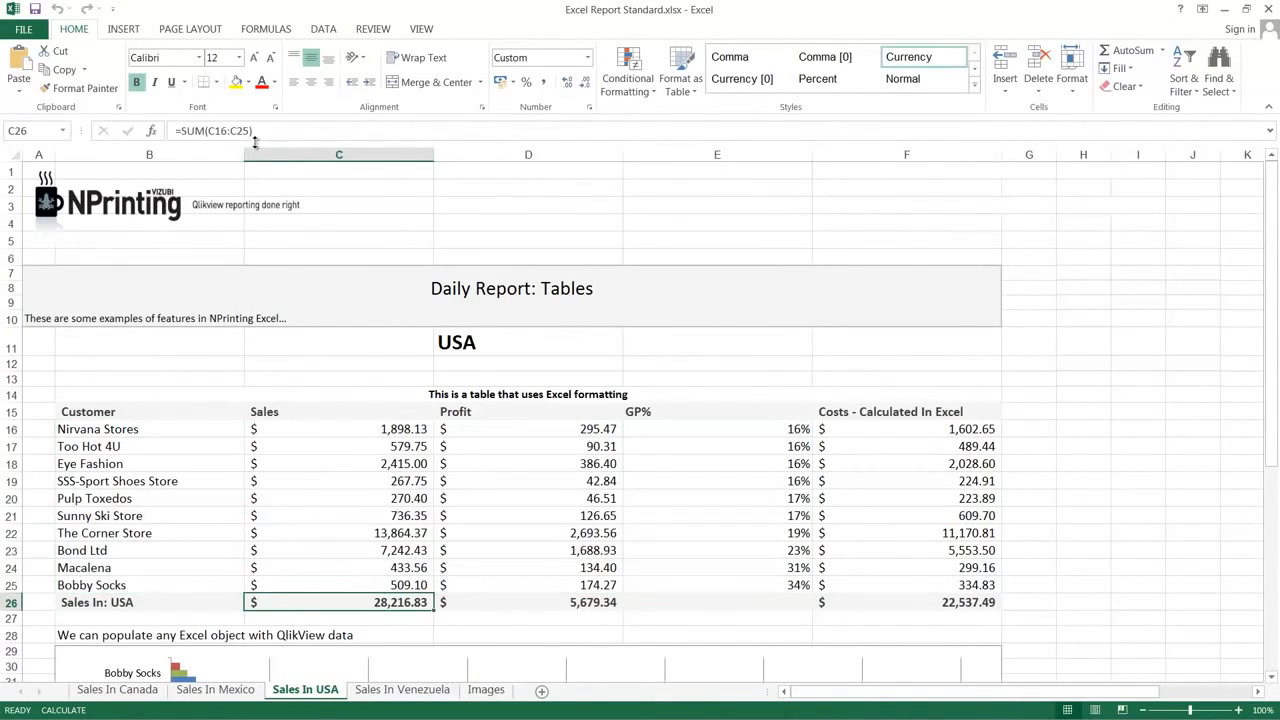
pyautogui.click(230, 131)
pyautogui.press('Escape')
pyautogui.click(956, 430)
pyautogui.click(951, 445)
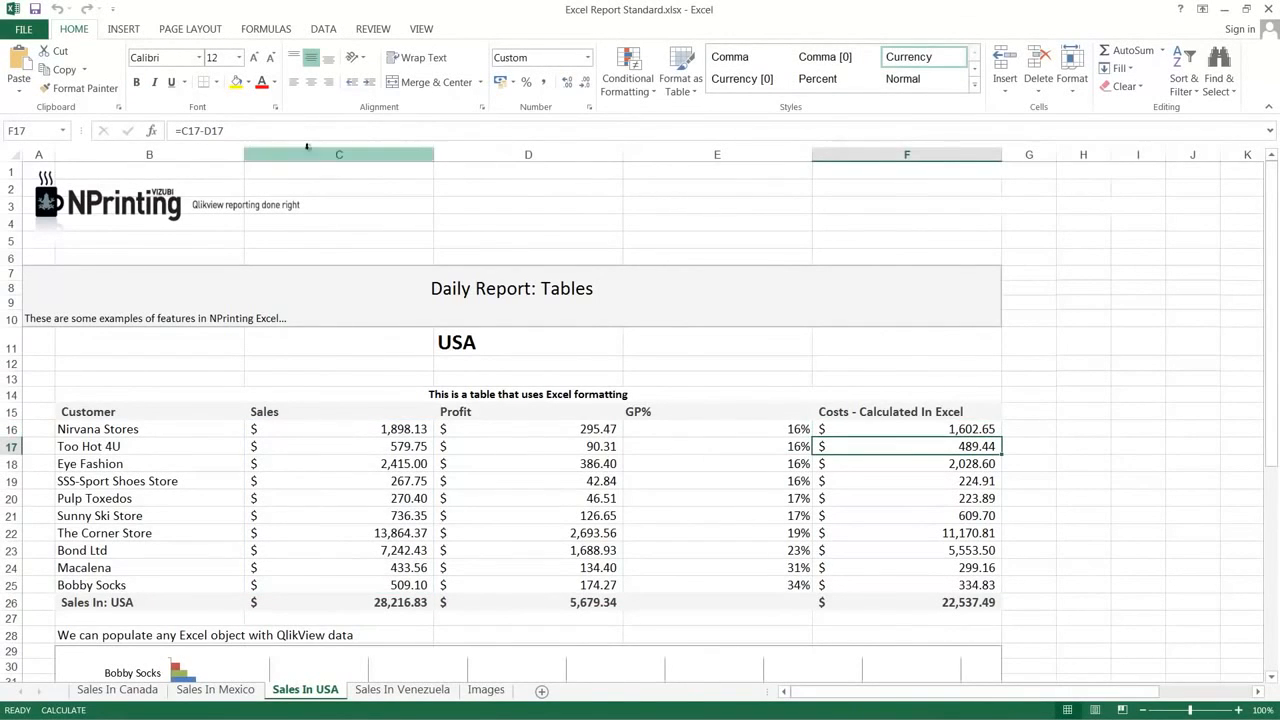
pyautogui.click(206, 132)
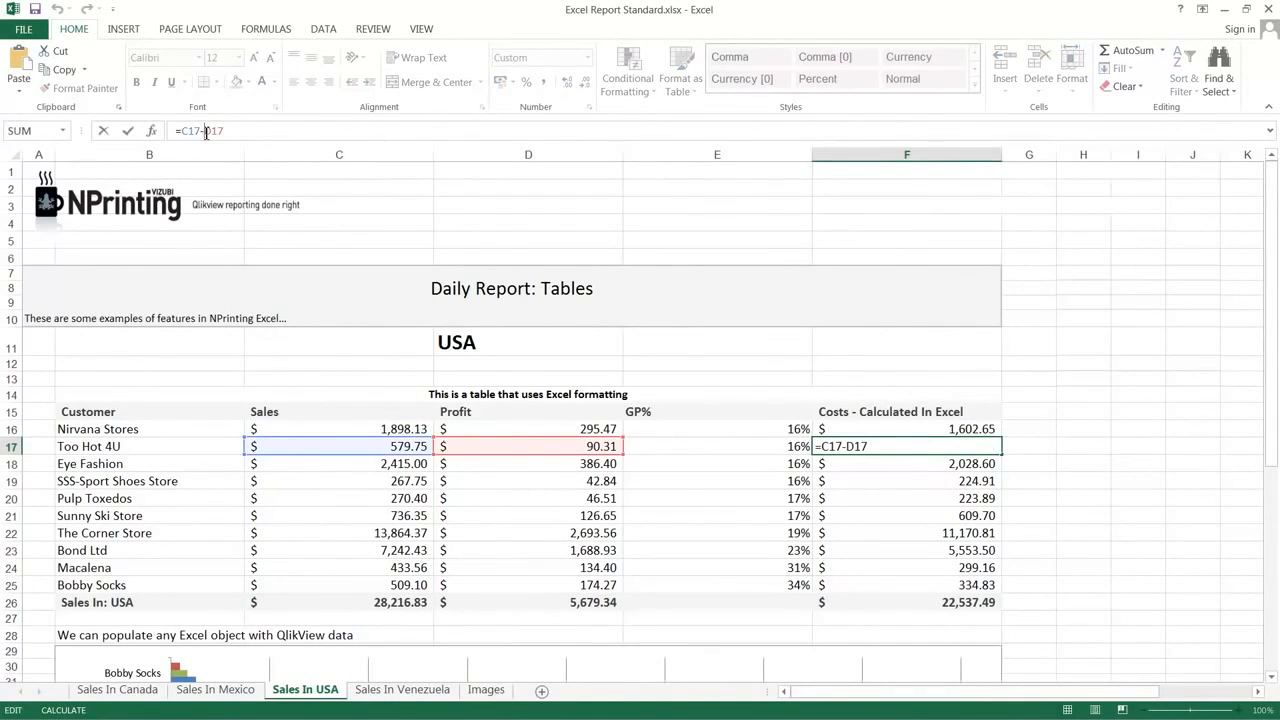
# Inspect the Sales and Costs series of the USA bar chart, and view the chart images on the Images sheet.
pyautogui.scroll(-6, 766, 380)
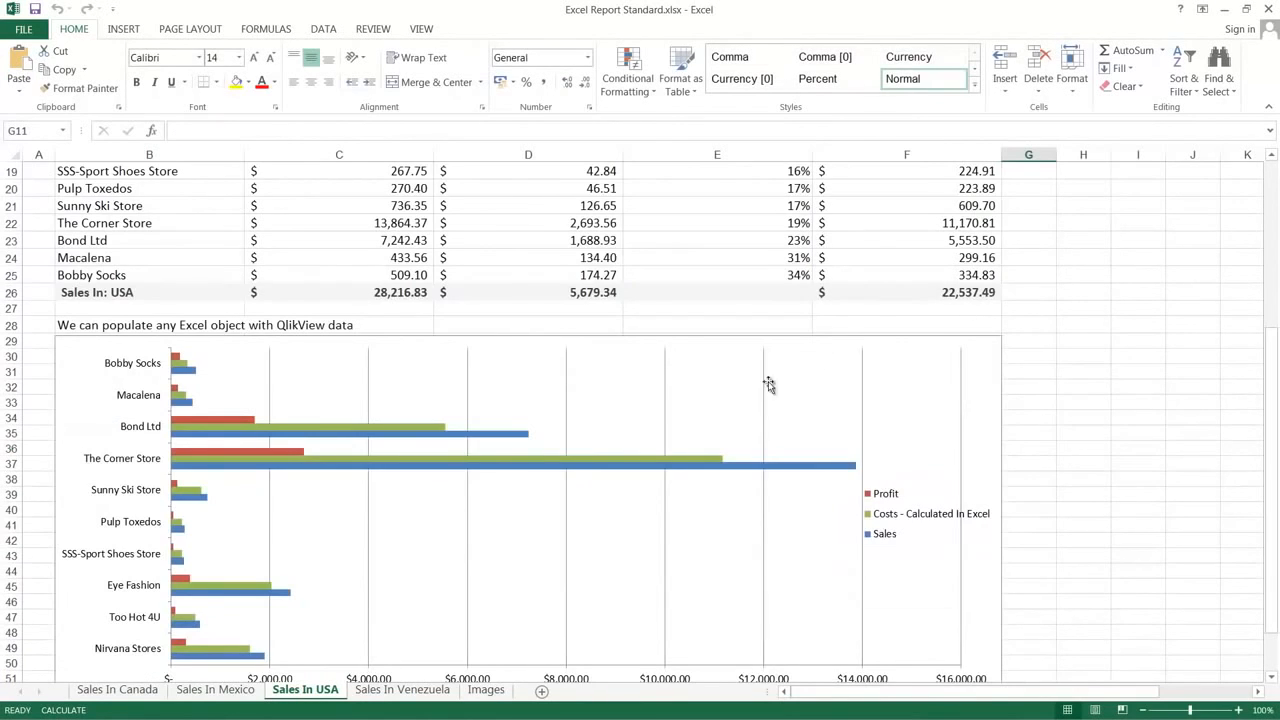
pyautogui.click(507, 436)
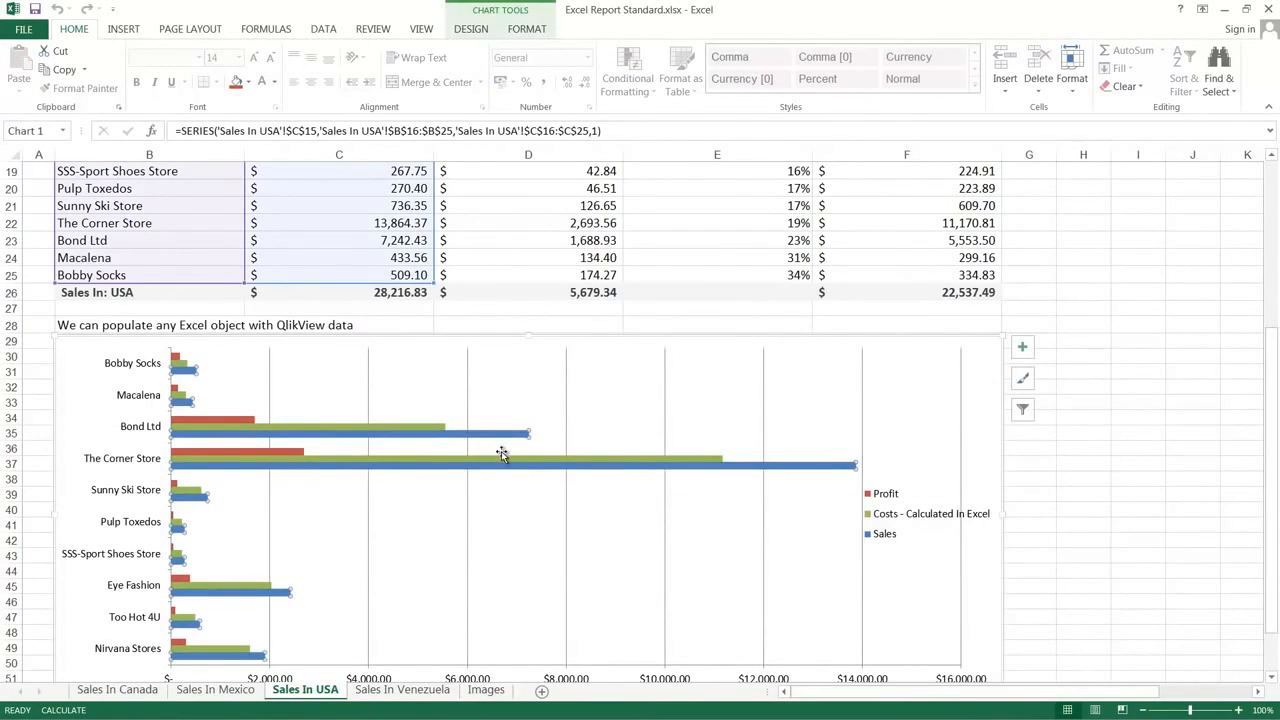
pyautogui.click(499, 458)
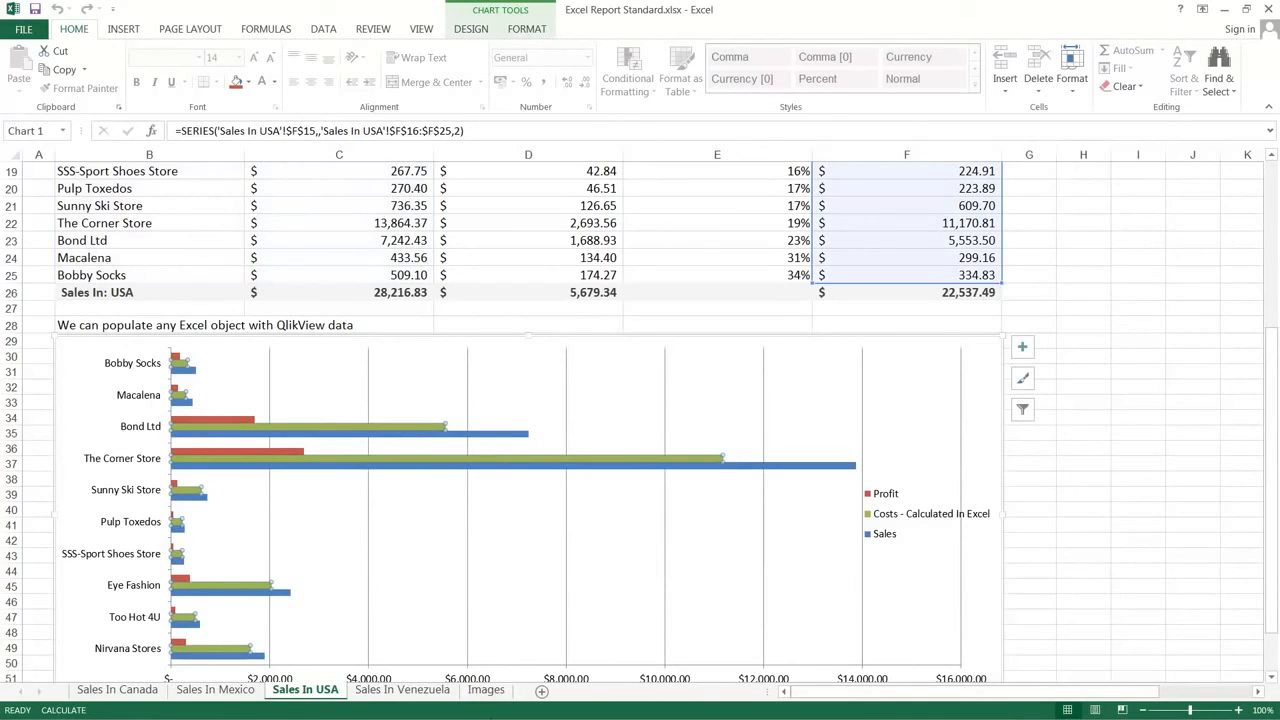
pyautogui.click(487, 690)
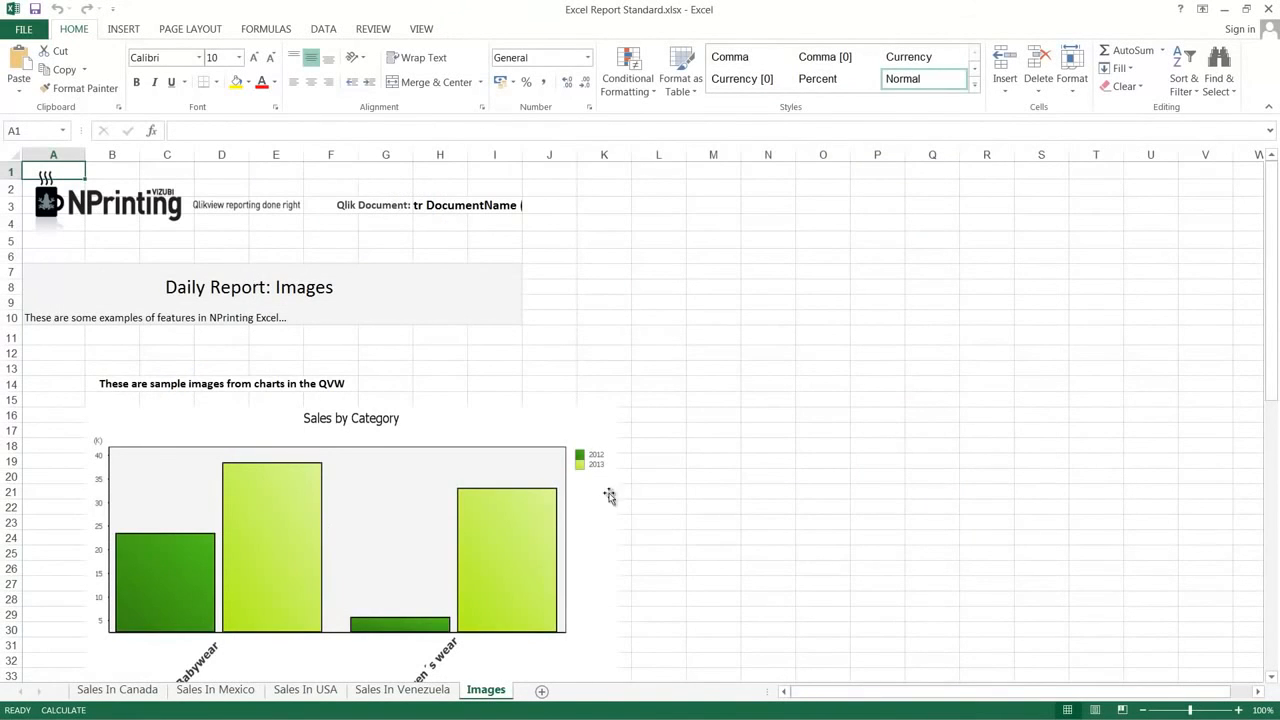
pyautogui.moveTo(1270, 327); pyautogui.dragTo(1254, 526)
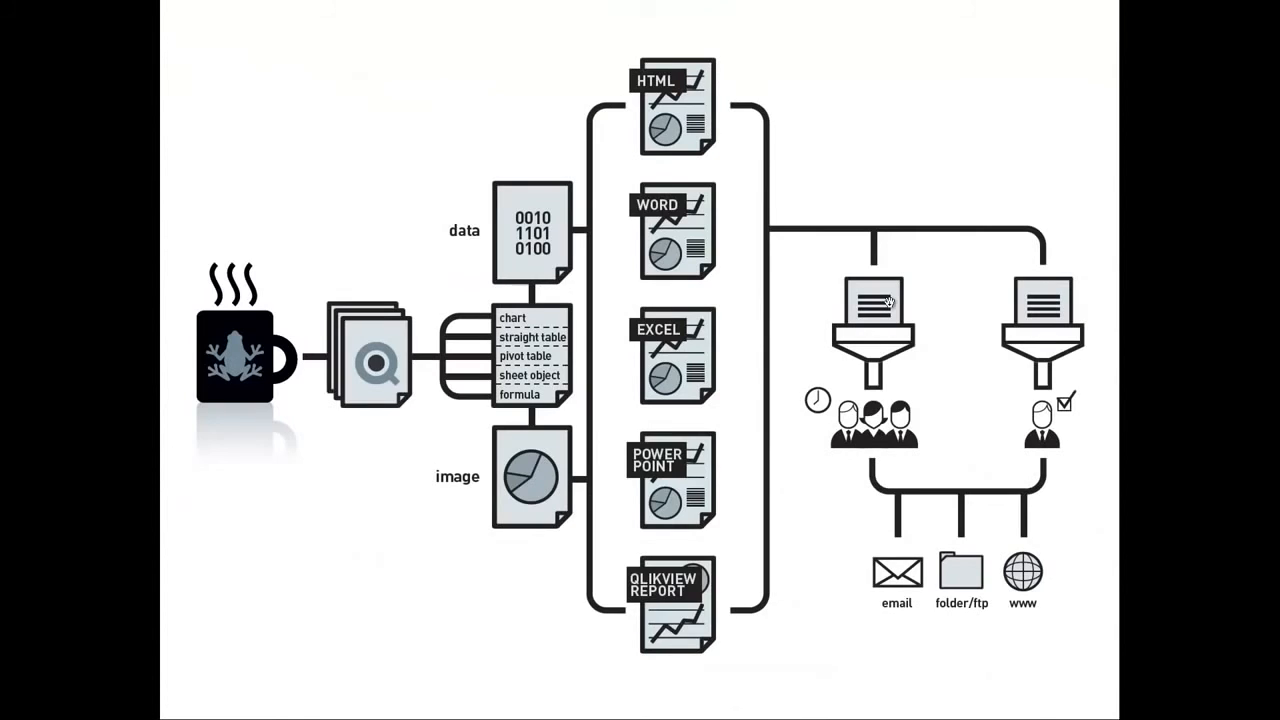